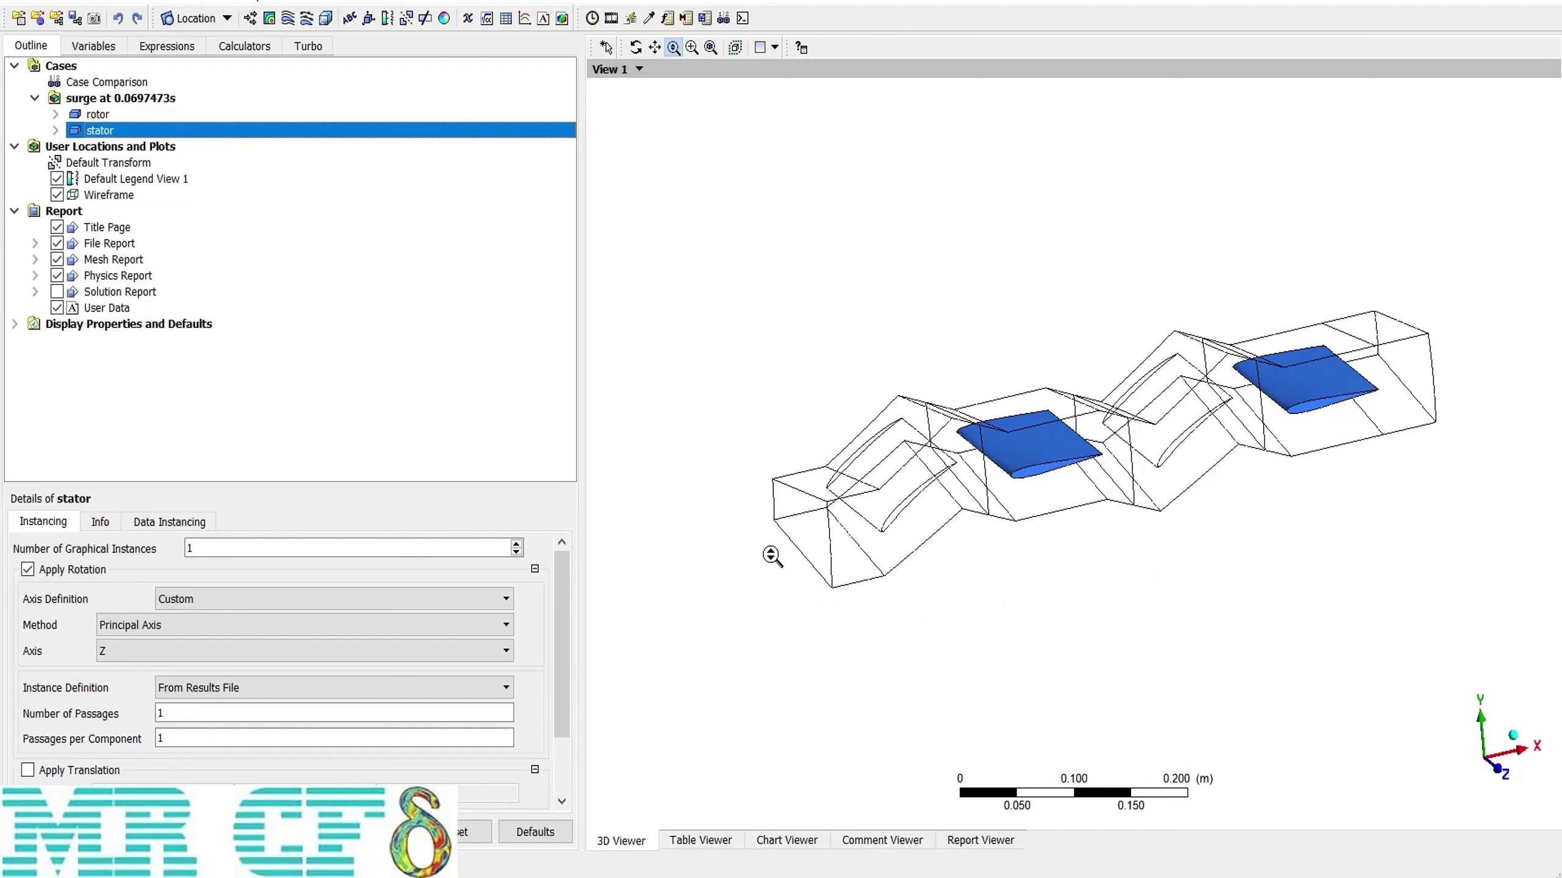
- Open the Function Calculator and choose massFlow as the function
mouse_move(1062, 564)
middle_mouse_down()
mouse_move(1027, 571)
mouse_move(1064, 560)
middle_mouse_up()
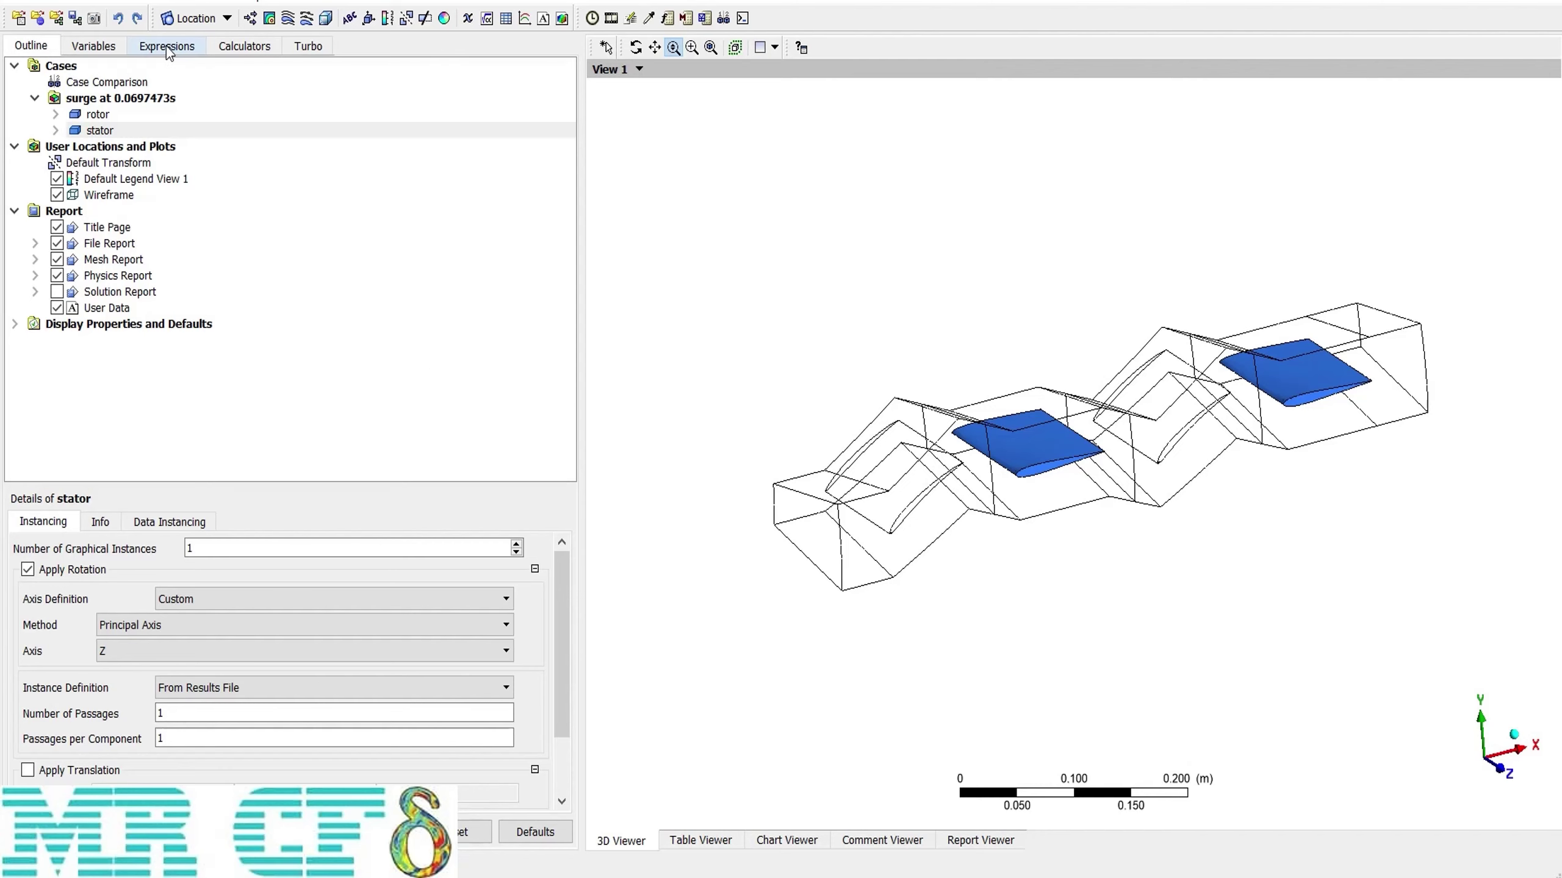
left_click(252, 56)
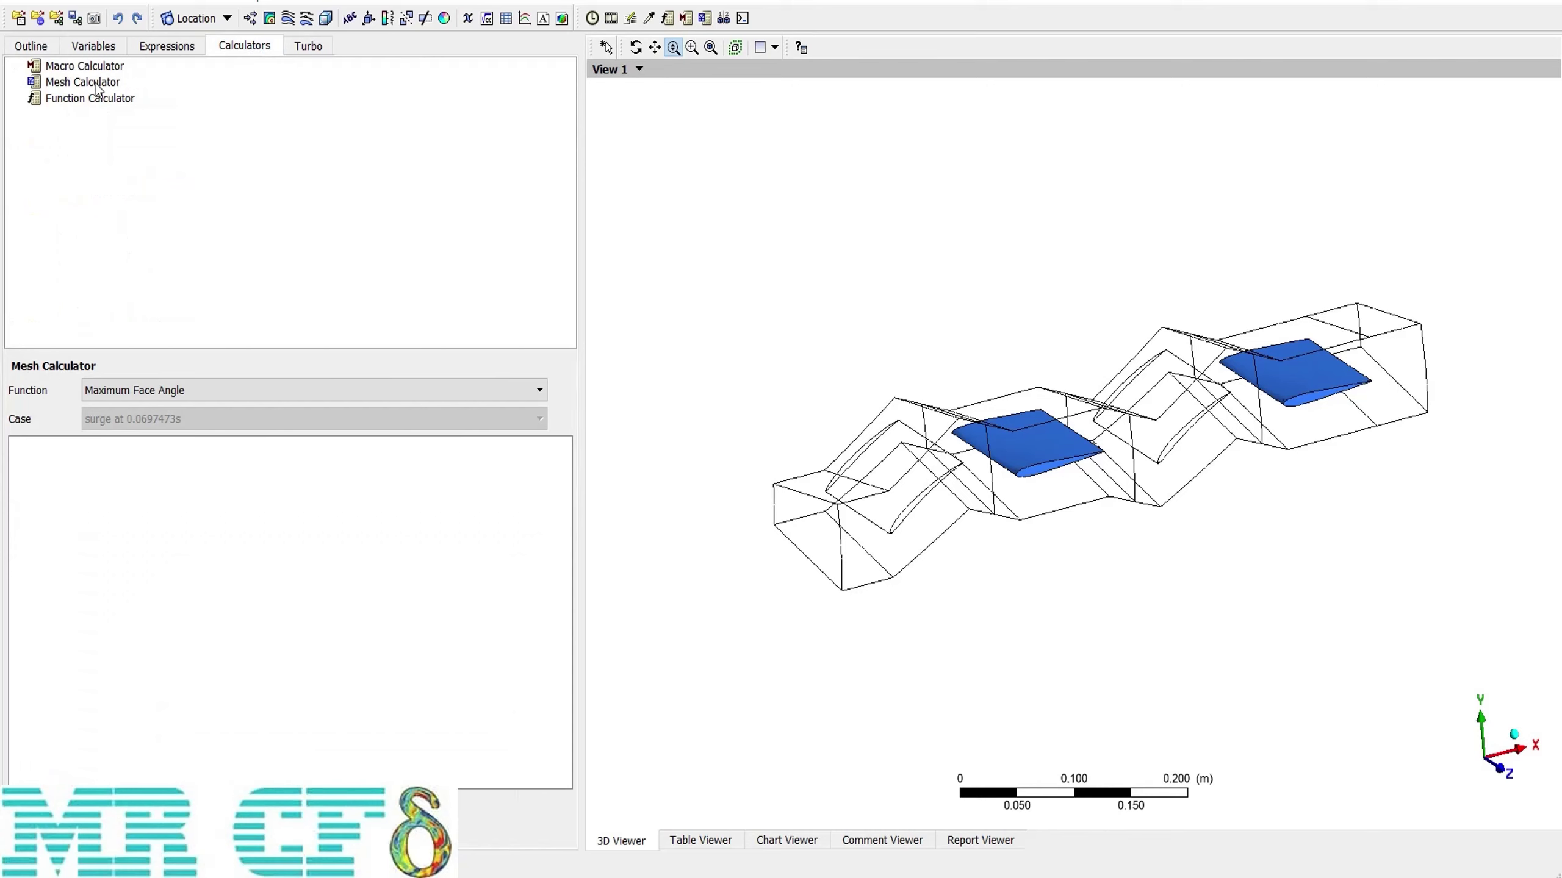
left_click(67, 99)
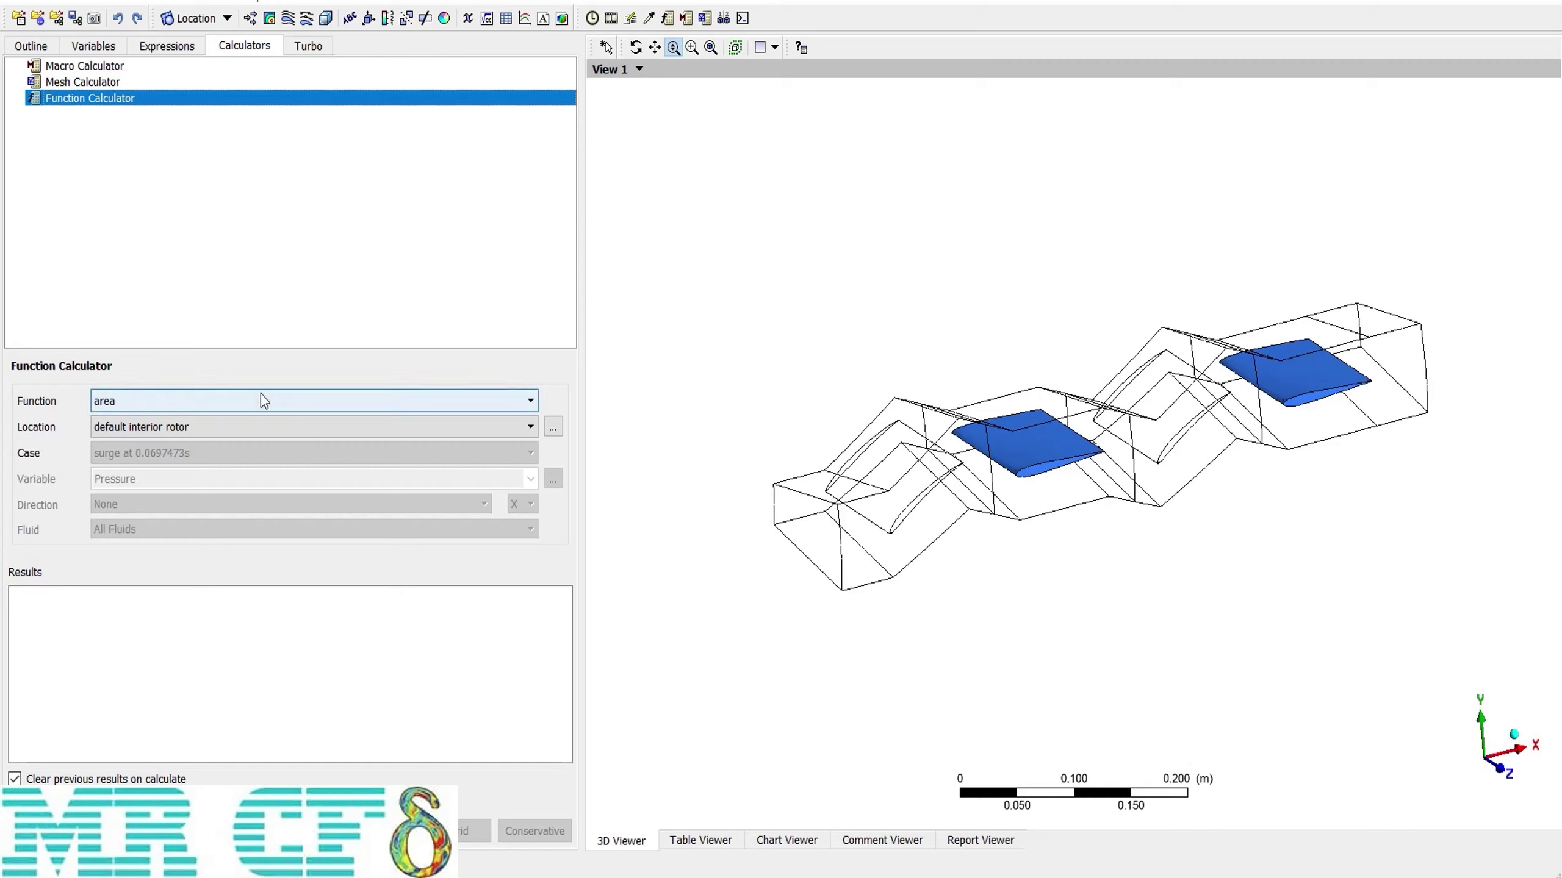
left_click(180, 408)
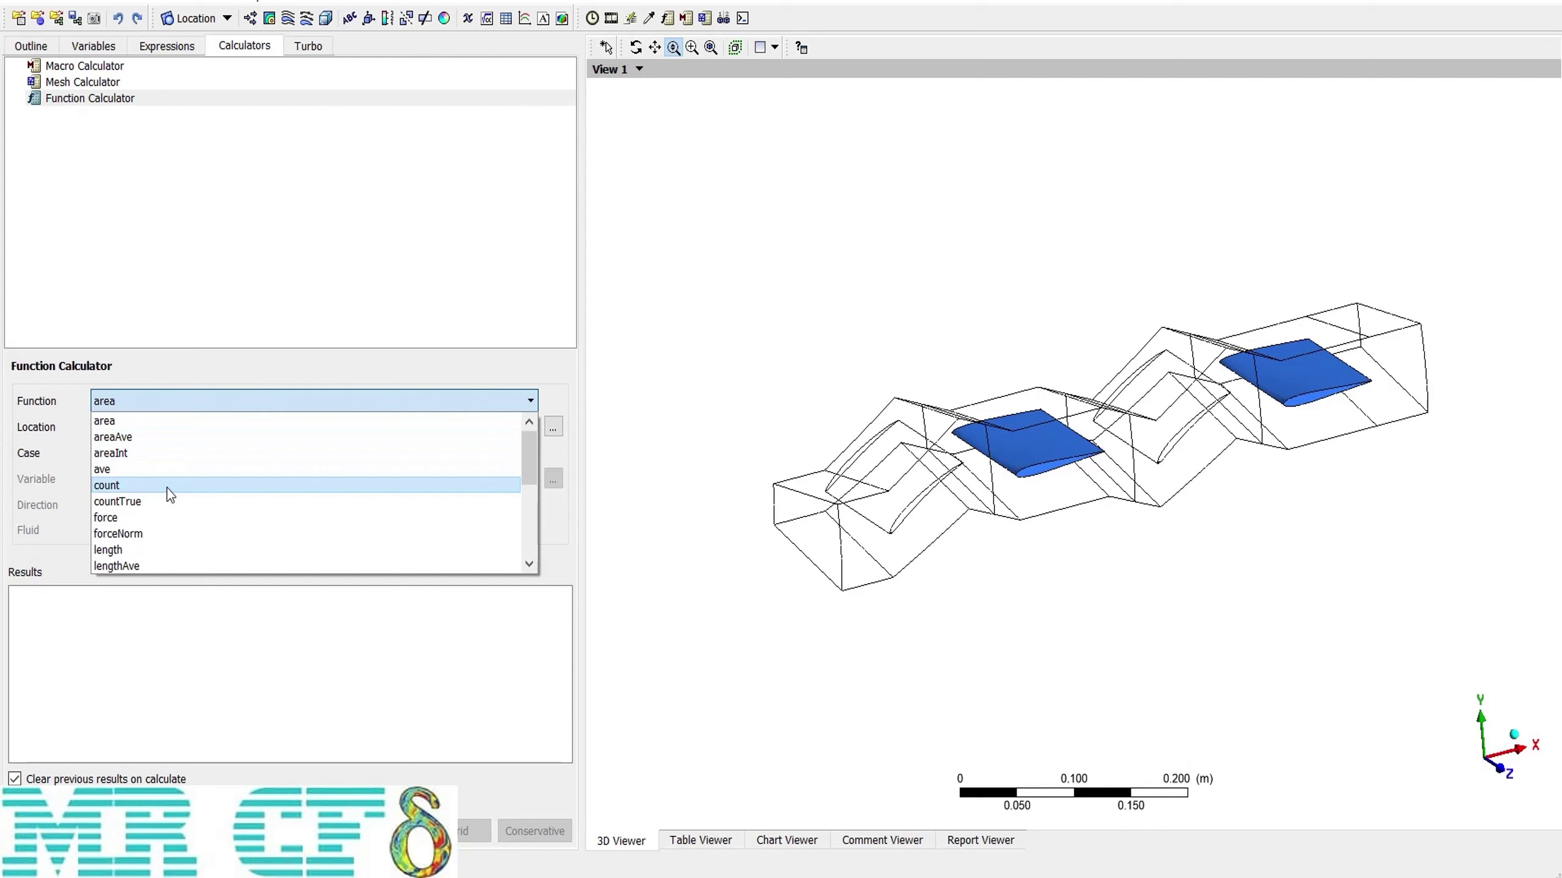
scroll(530, 458, "down", 1)
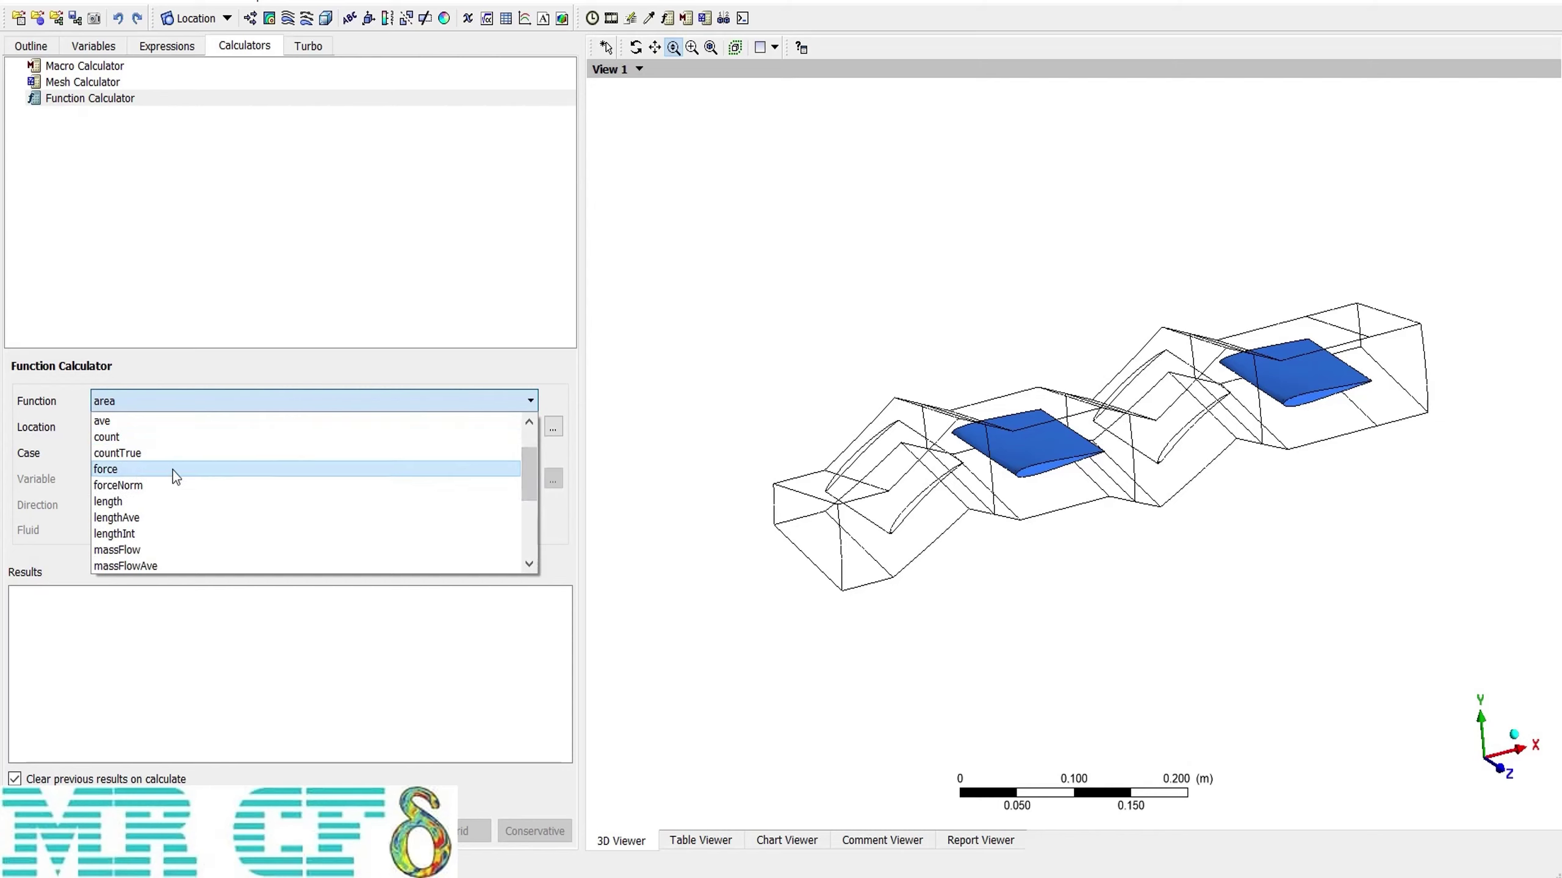
left_click_drag(523, 479, 526, 539)
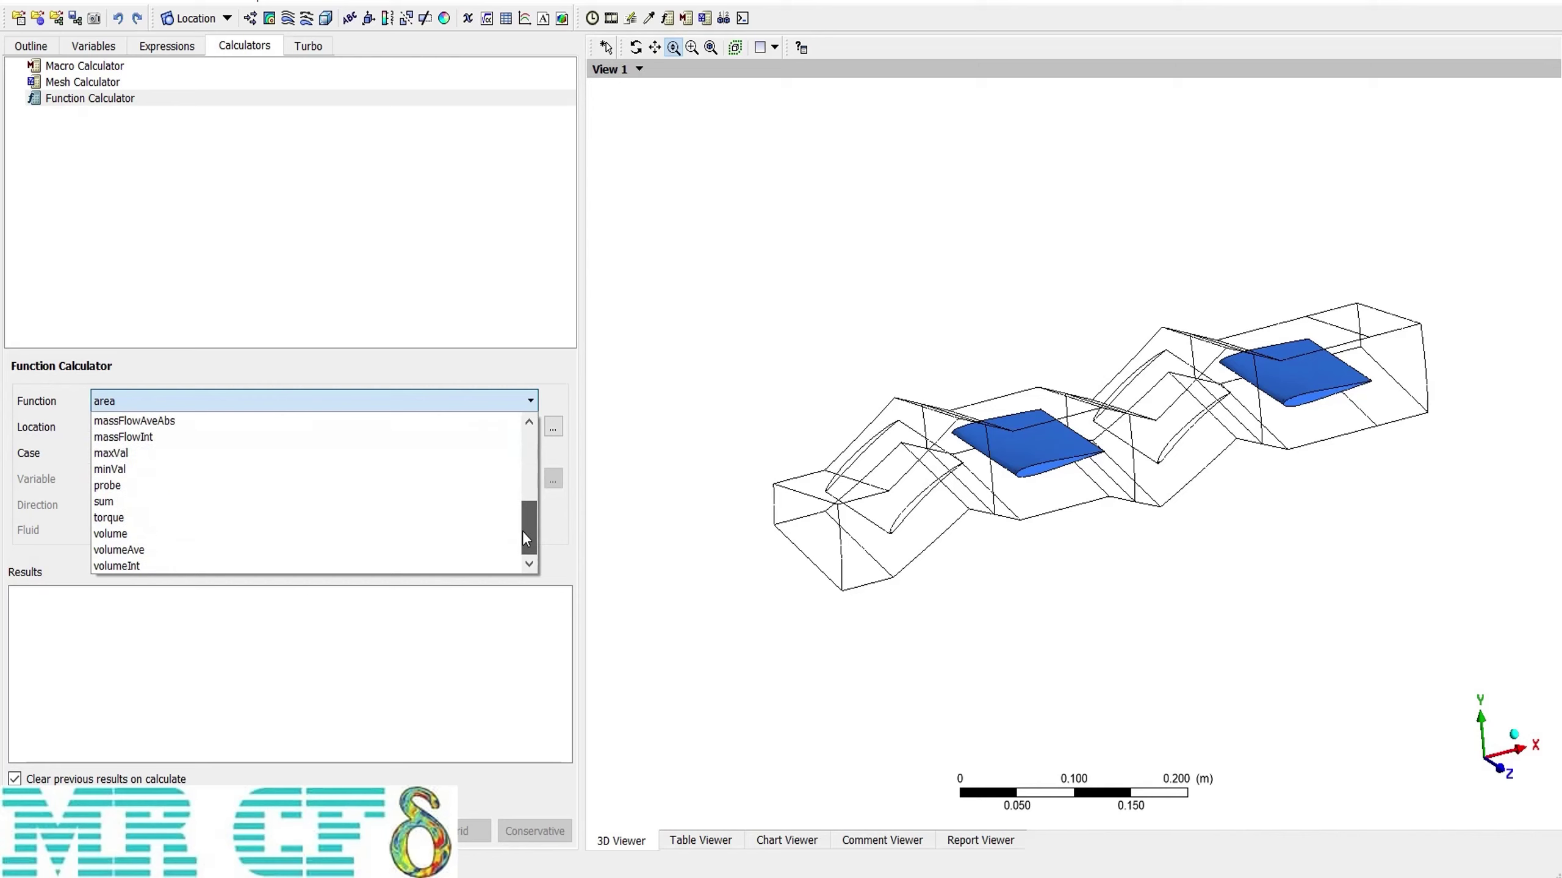
scroll(526, 538, "up", 1)
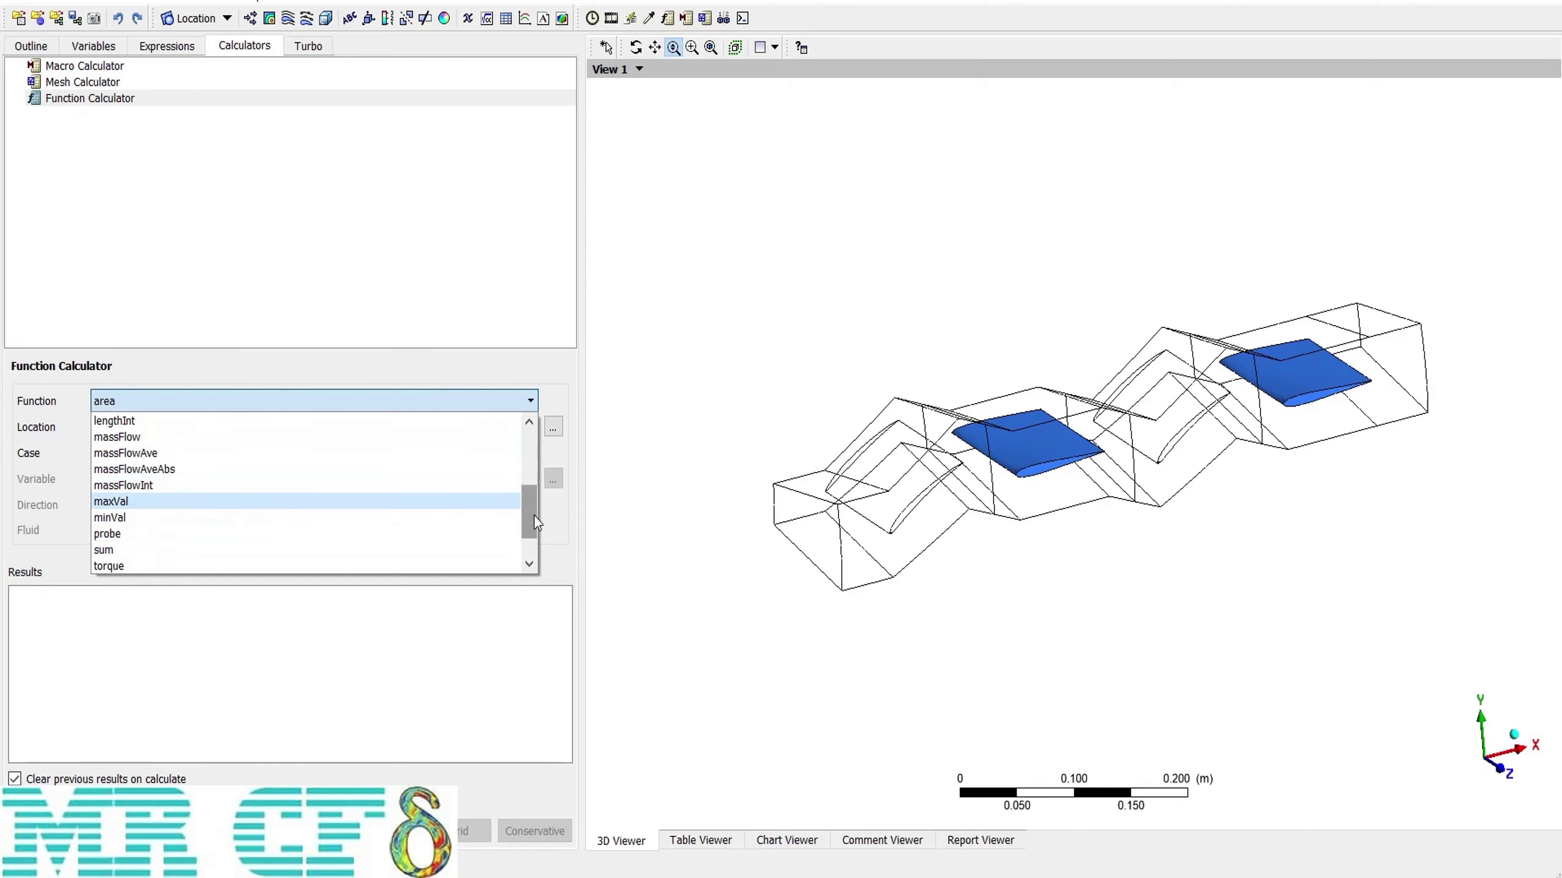
scroll(537, 523, "down", 1)
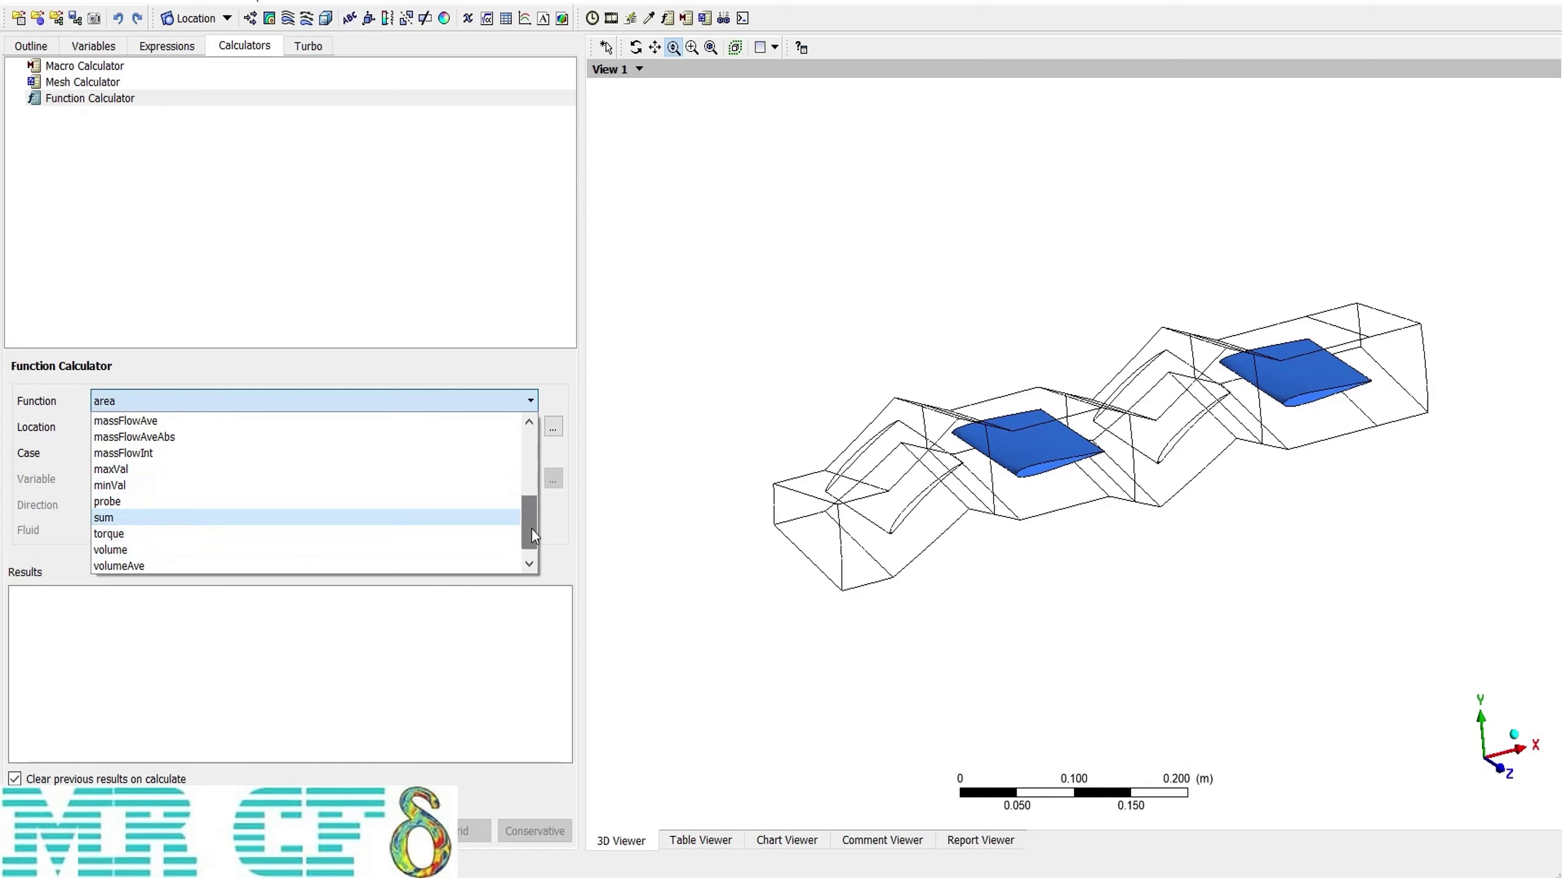
scroll(530, 529, "up", 4)
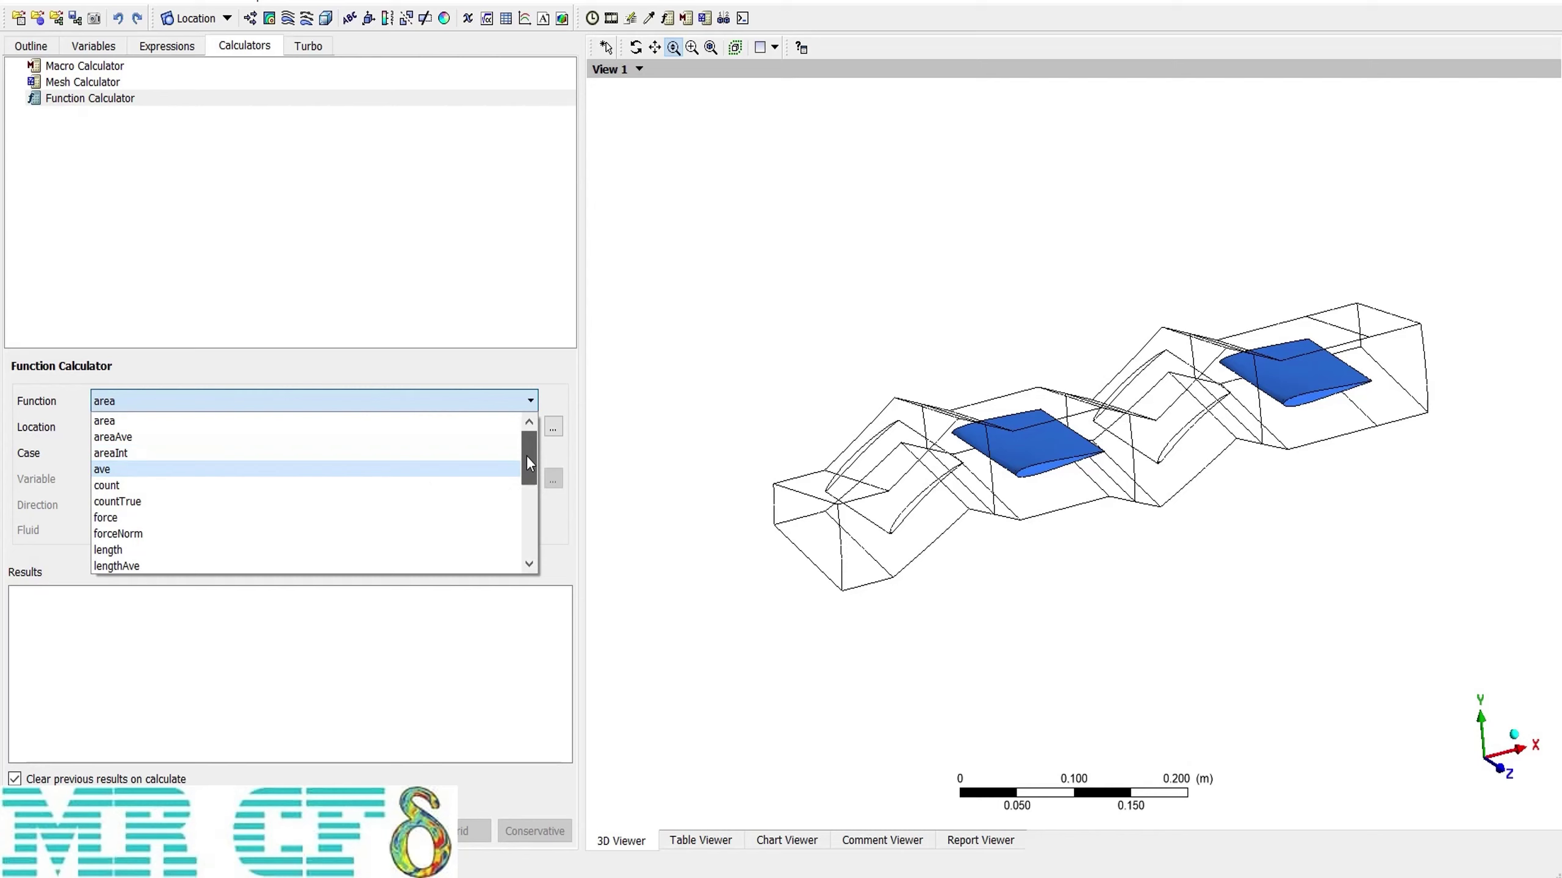
left_click_drag(530, 466, 523, 501)
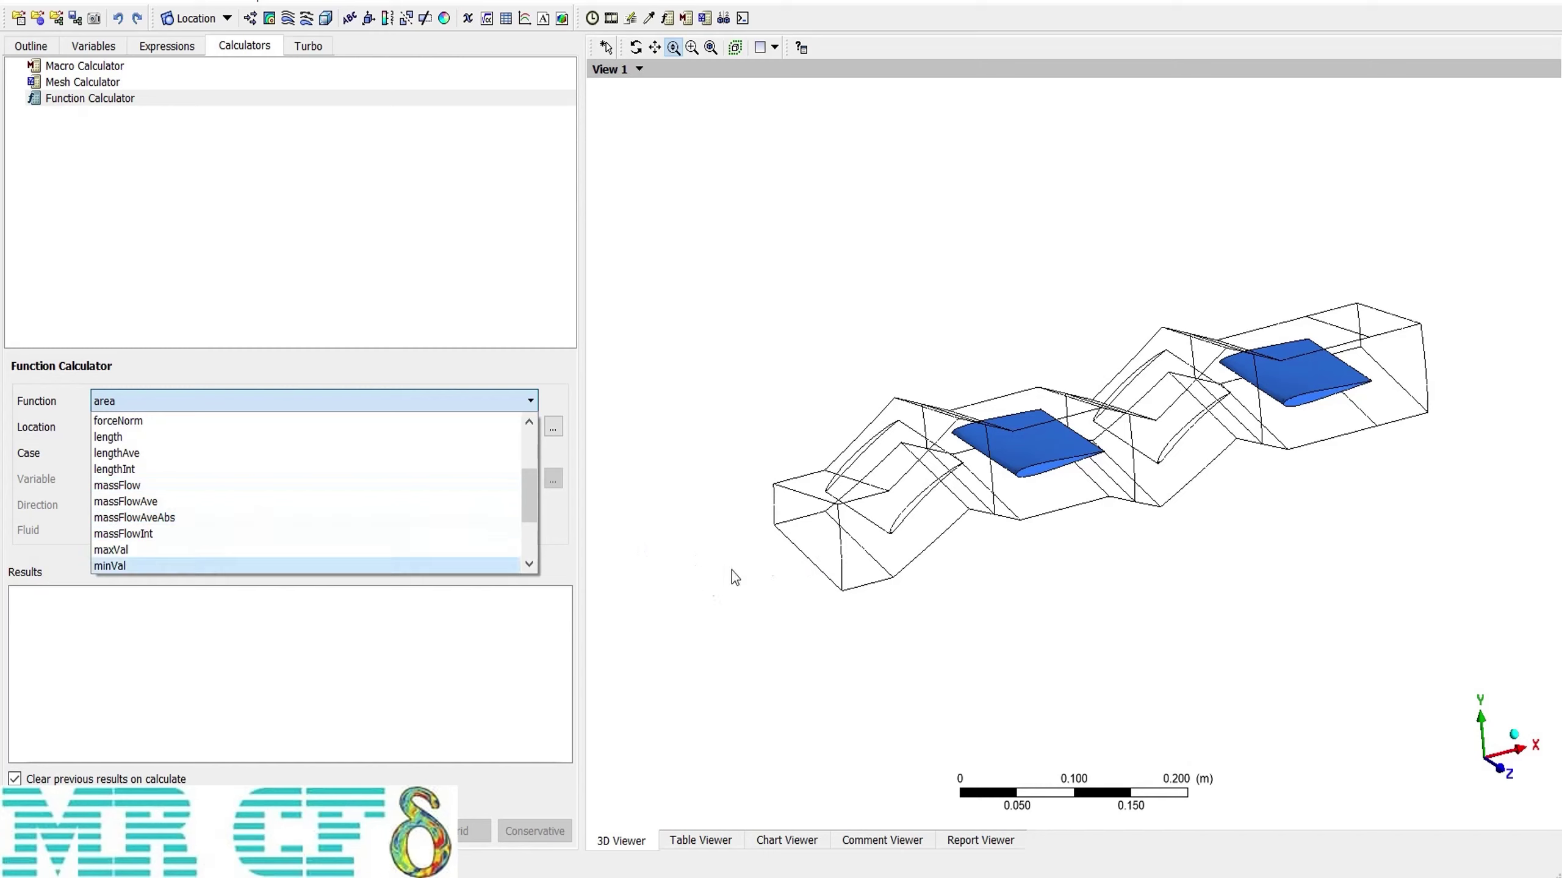
left_click(141, 485)
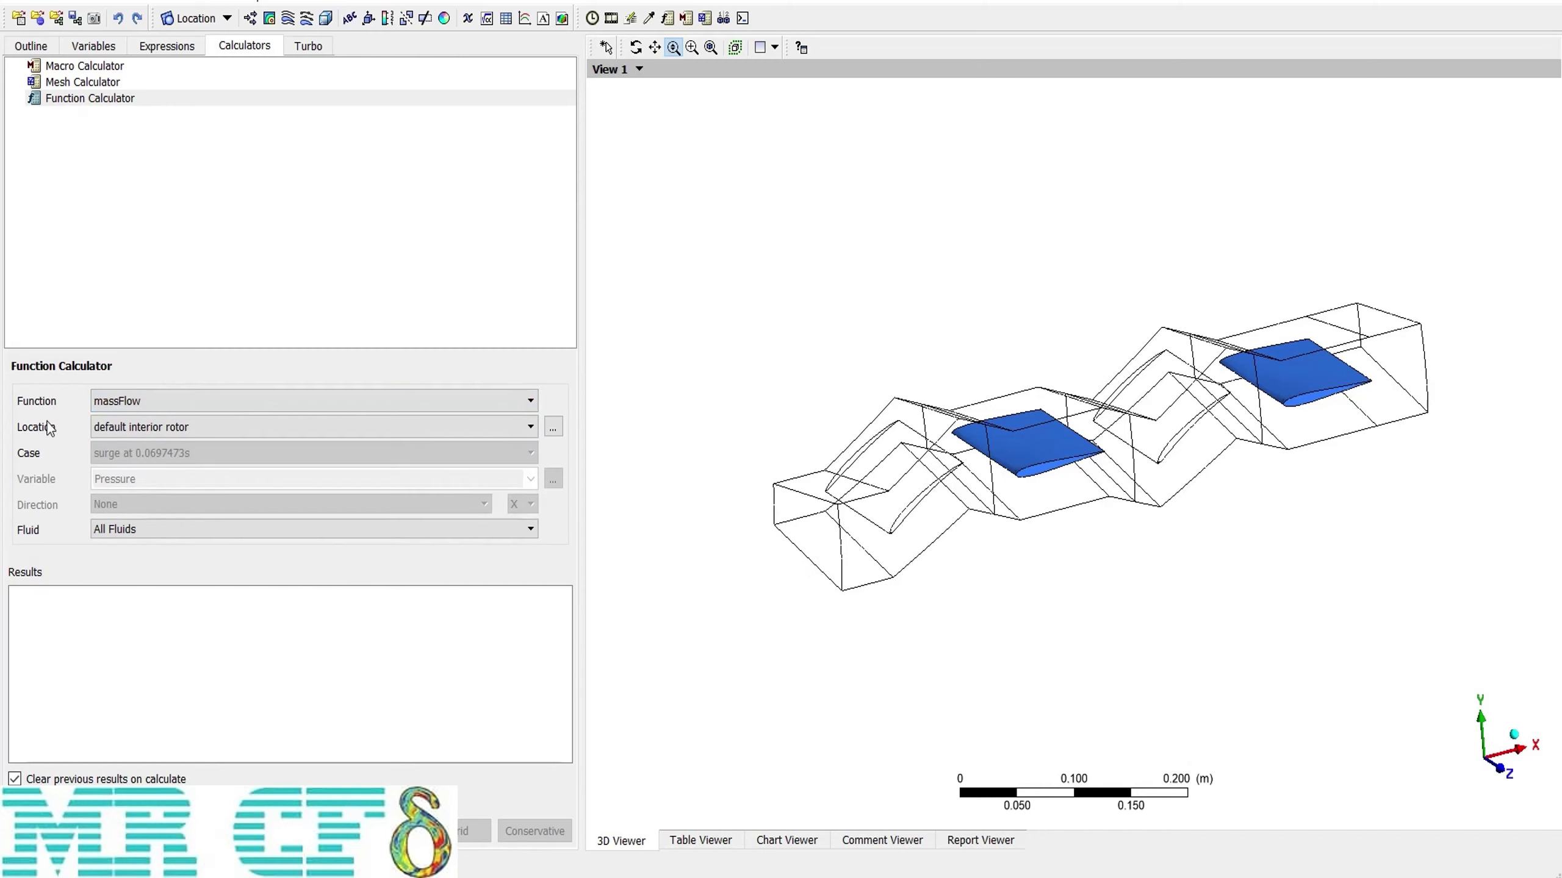
- Calculate the mass flow at the inlet location for All Fluids
left_click(263, 427)
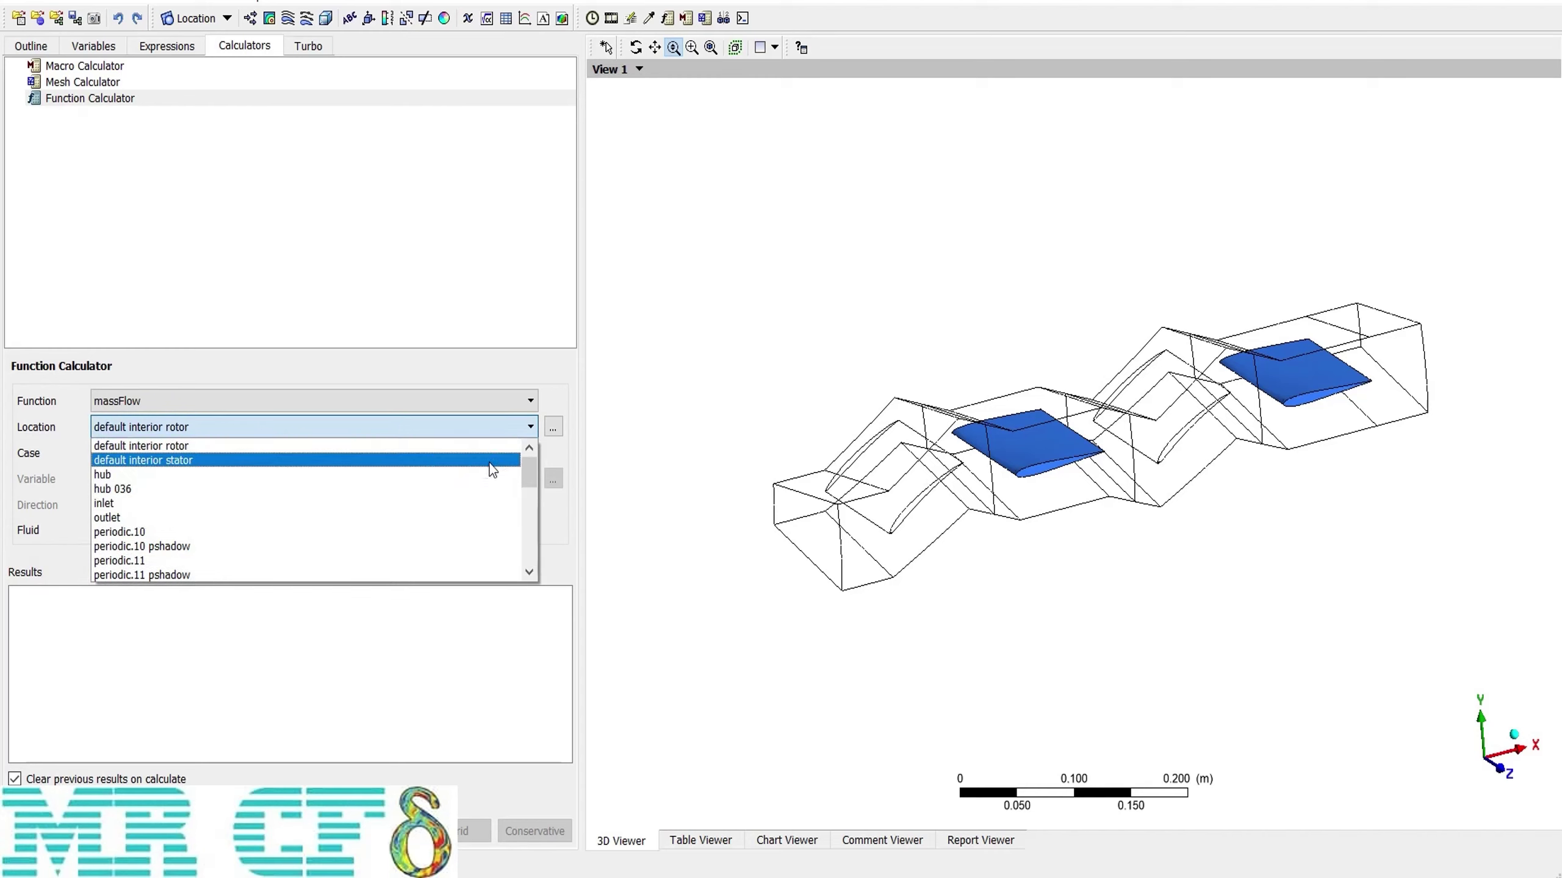
left_click(201, 504)
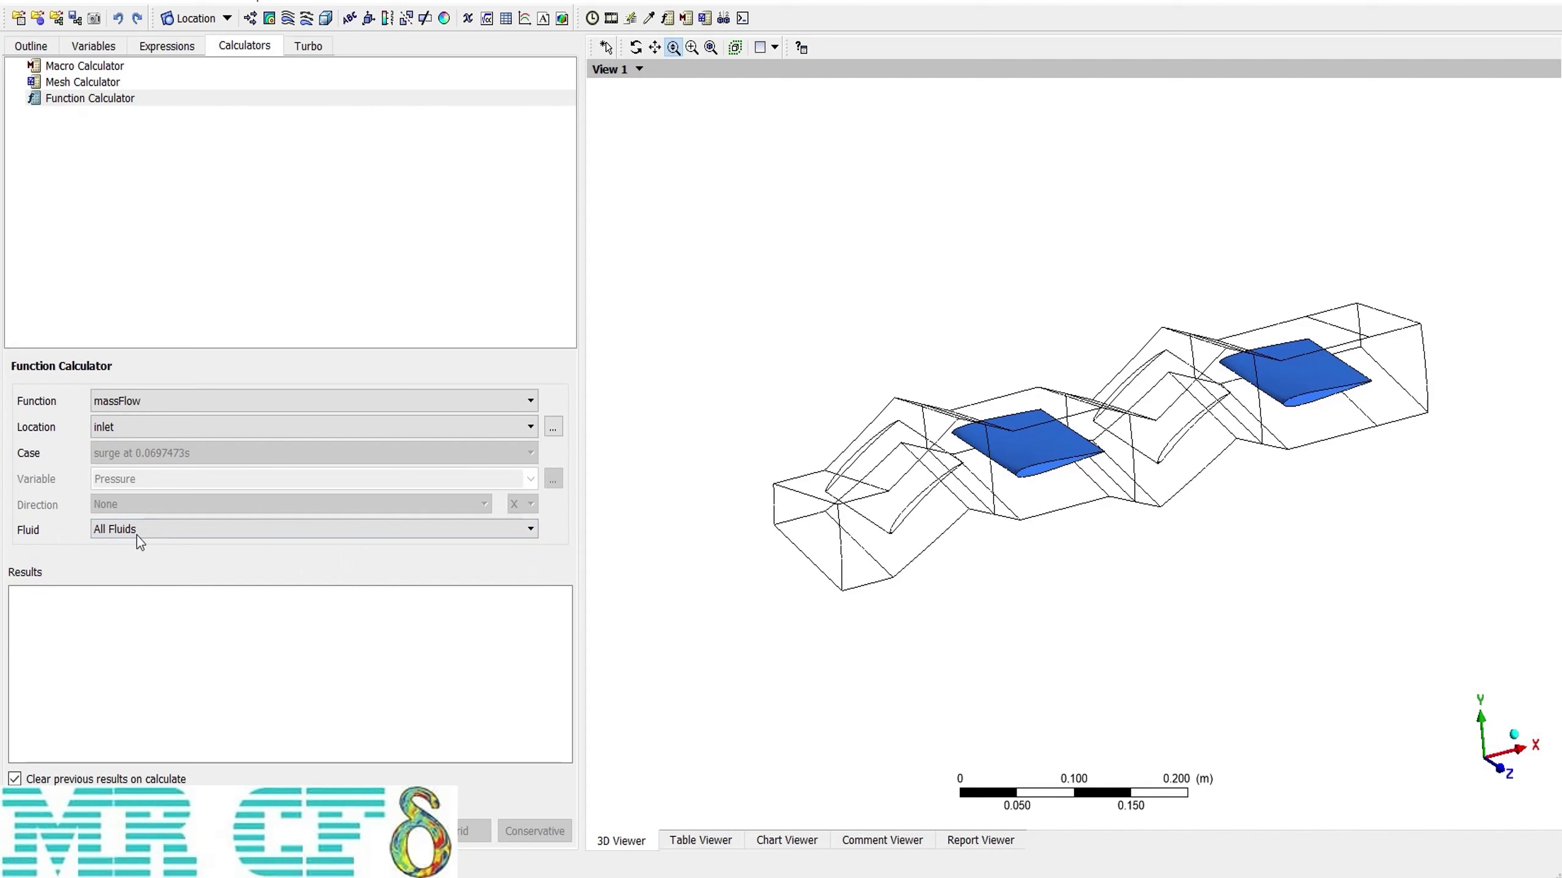
left_click(187, 535)
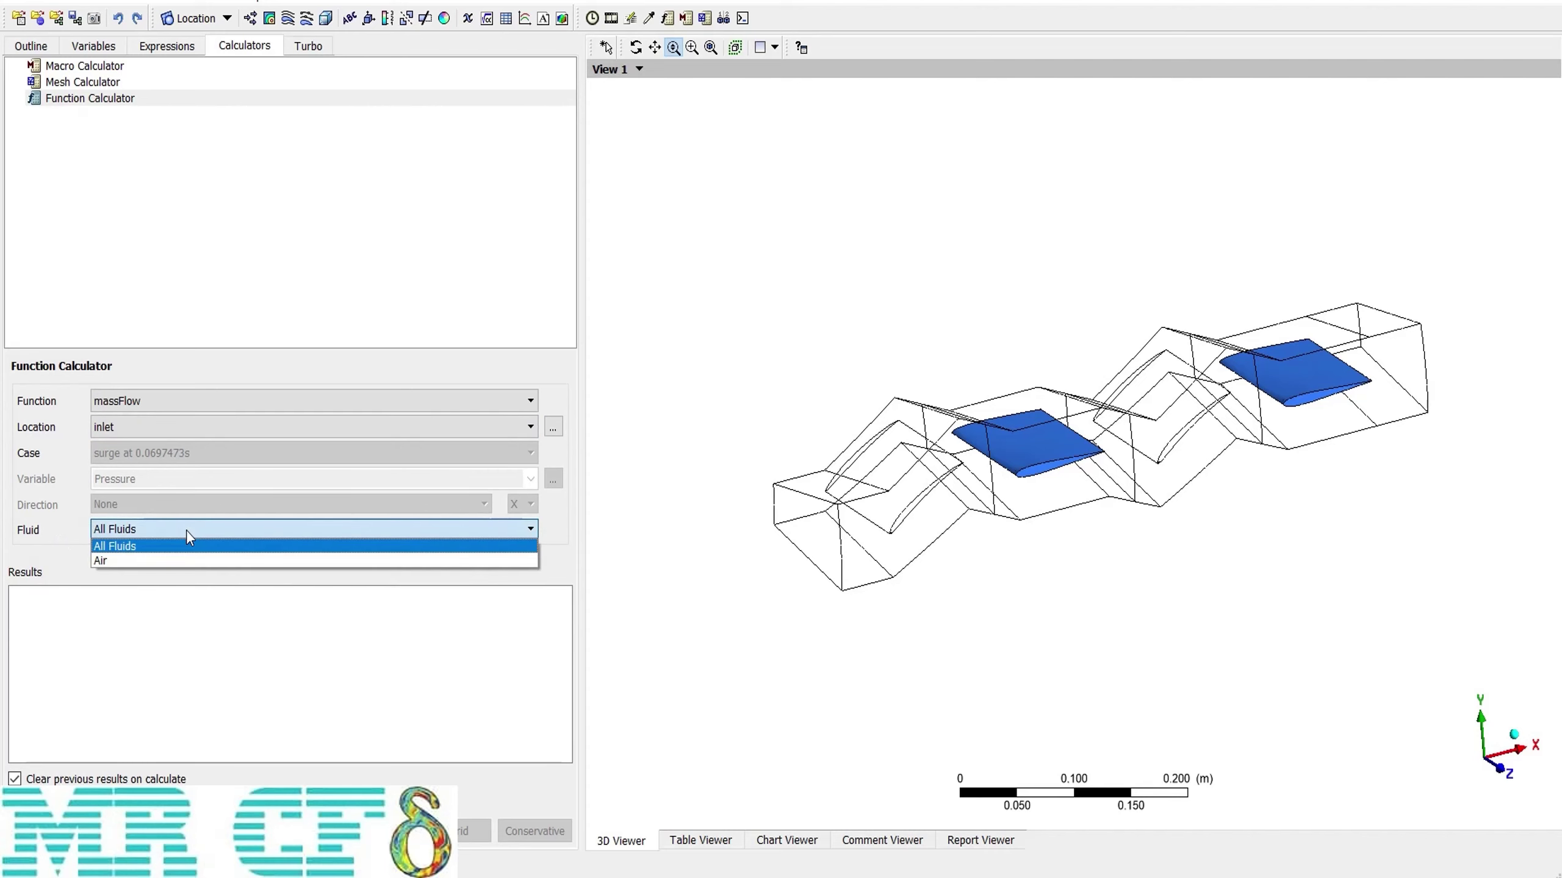
left_click(140, 550)
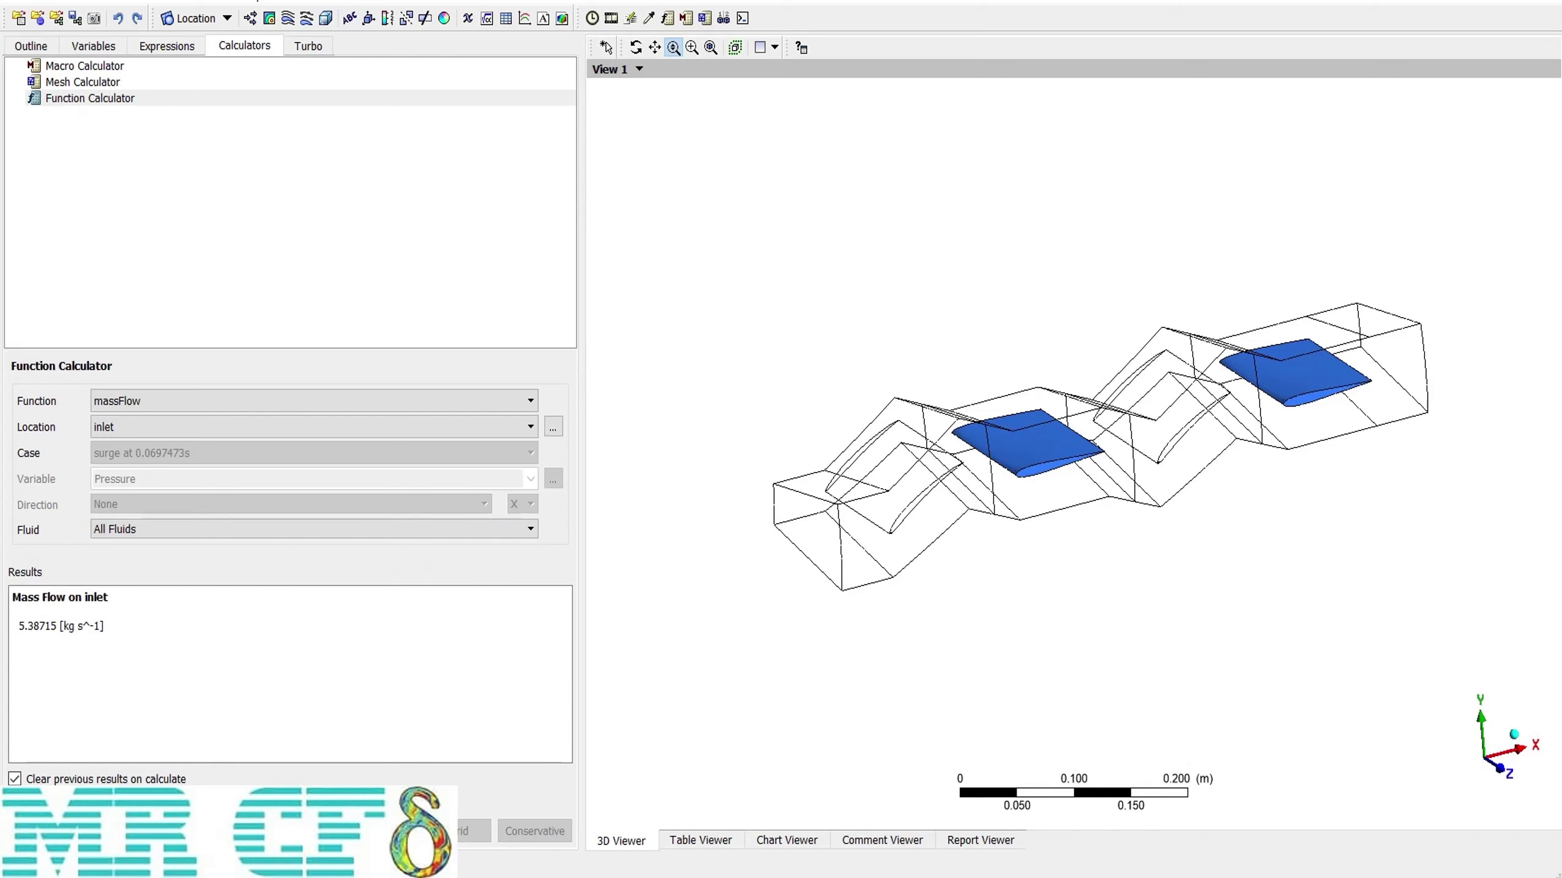
left_click_drag(41, 631, 92, 631)
left_click(91, 631)
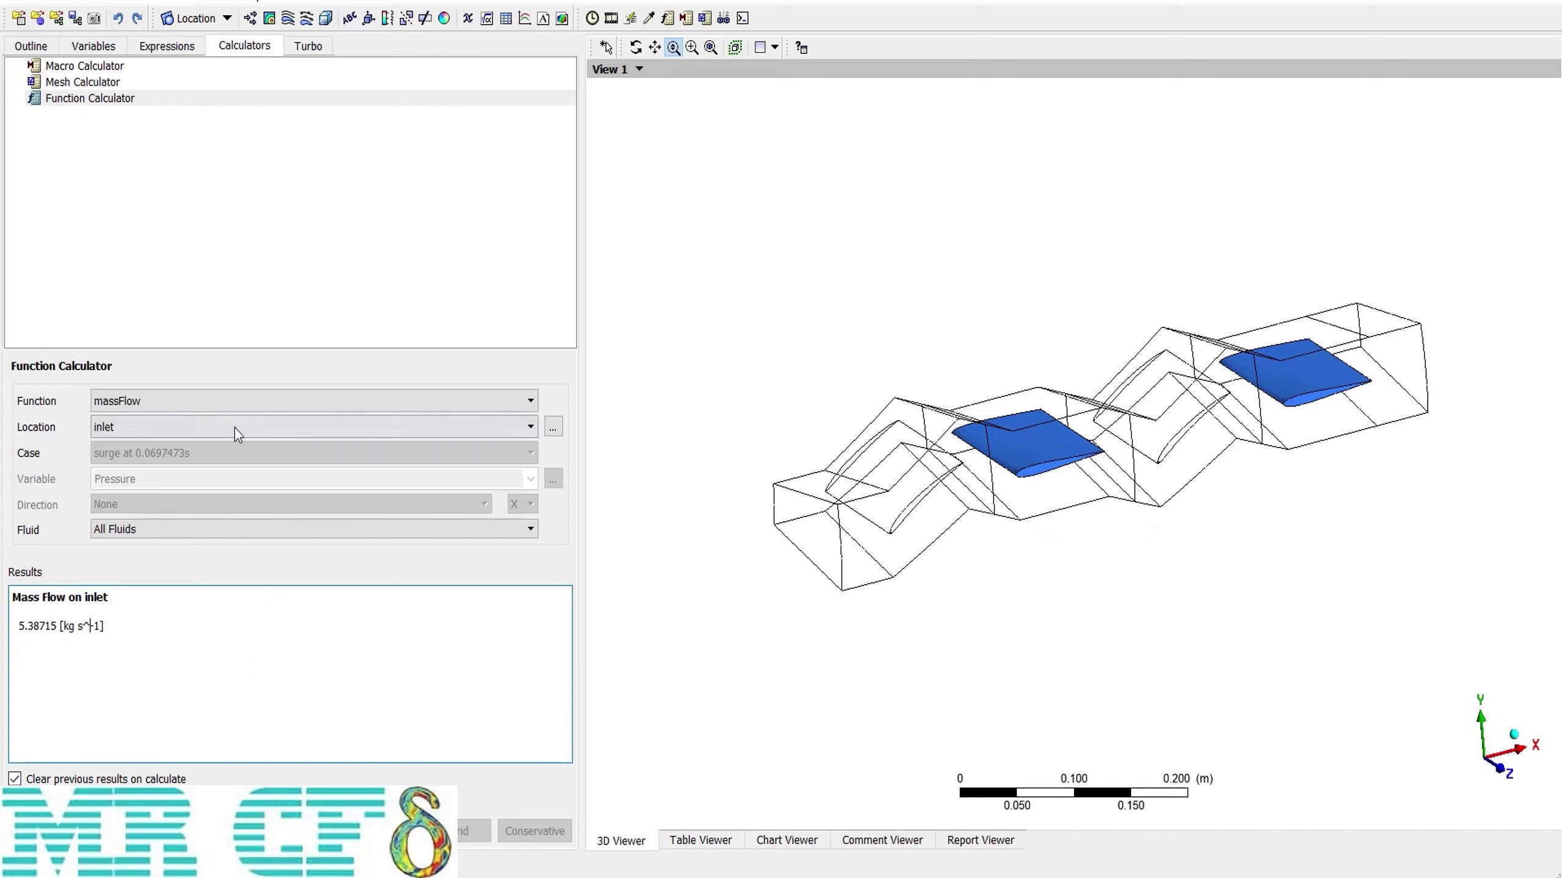
- Calculate the force on wall 033 in the global X direction for All Fluids
left_click(212, 403)
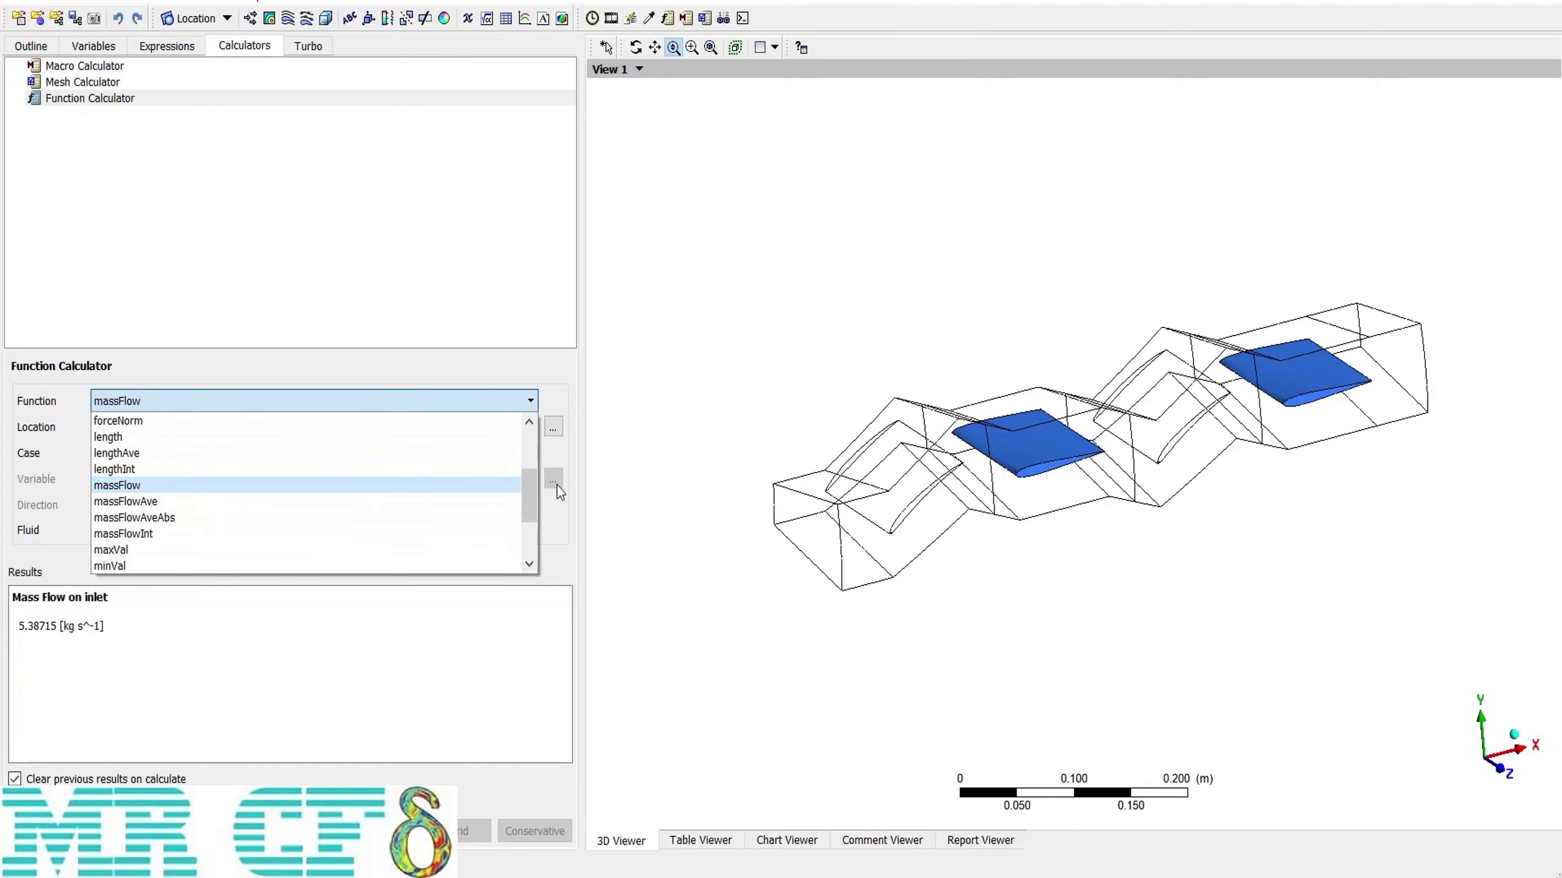
left_click_drag(532, 496, 539, 480)
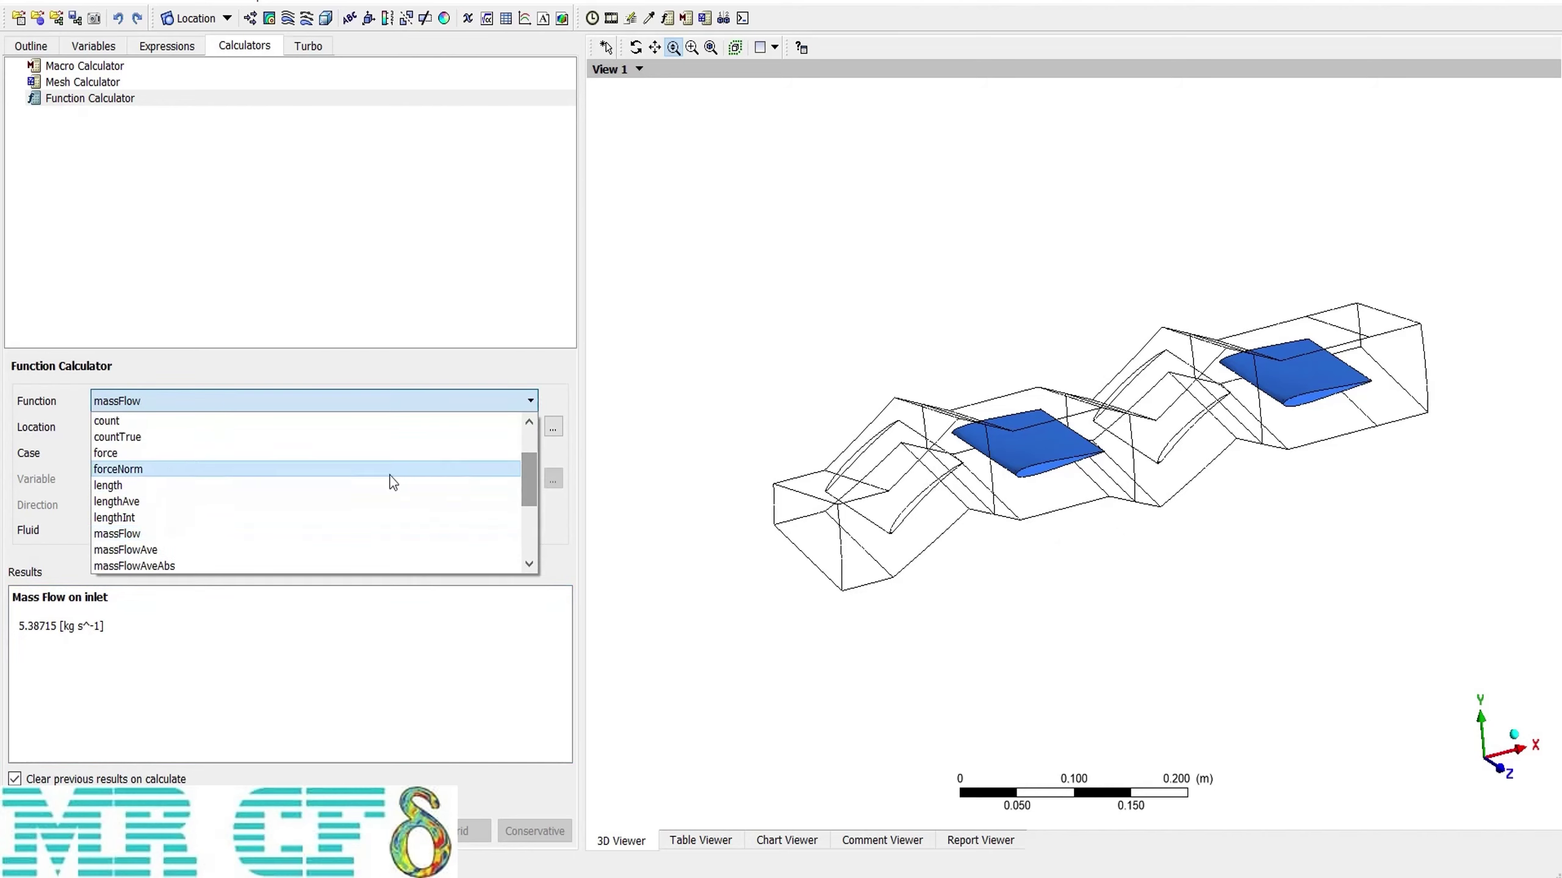
left_click(132, 454)
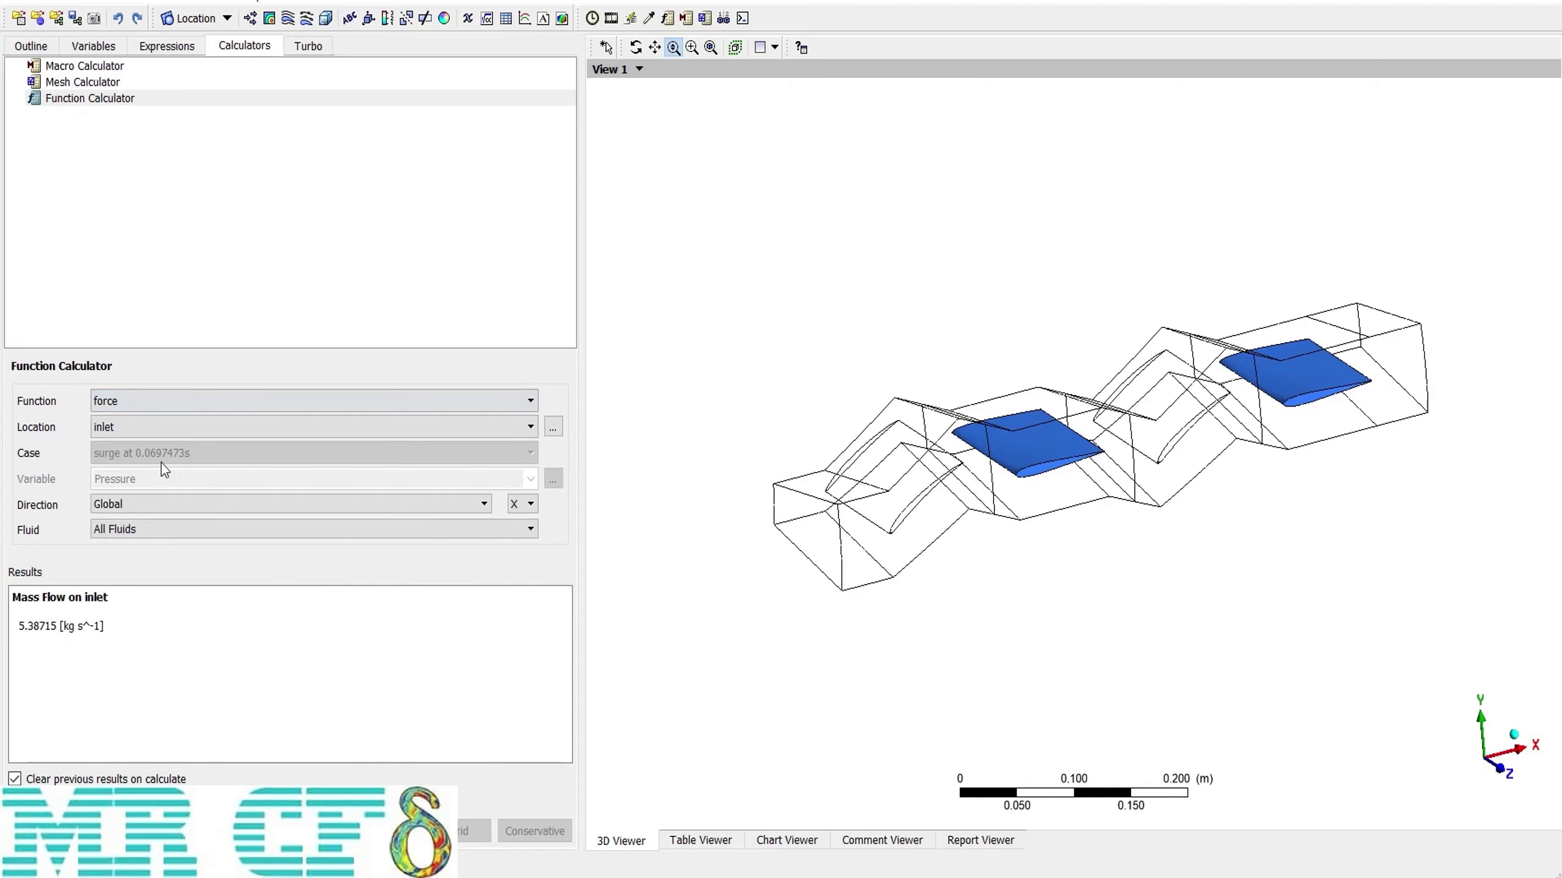
left_click(134, 428)
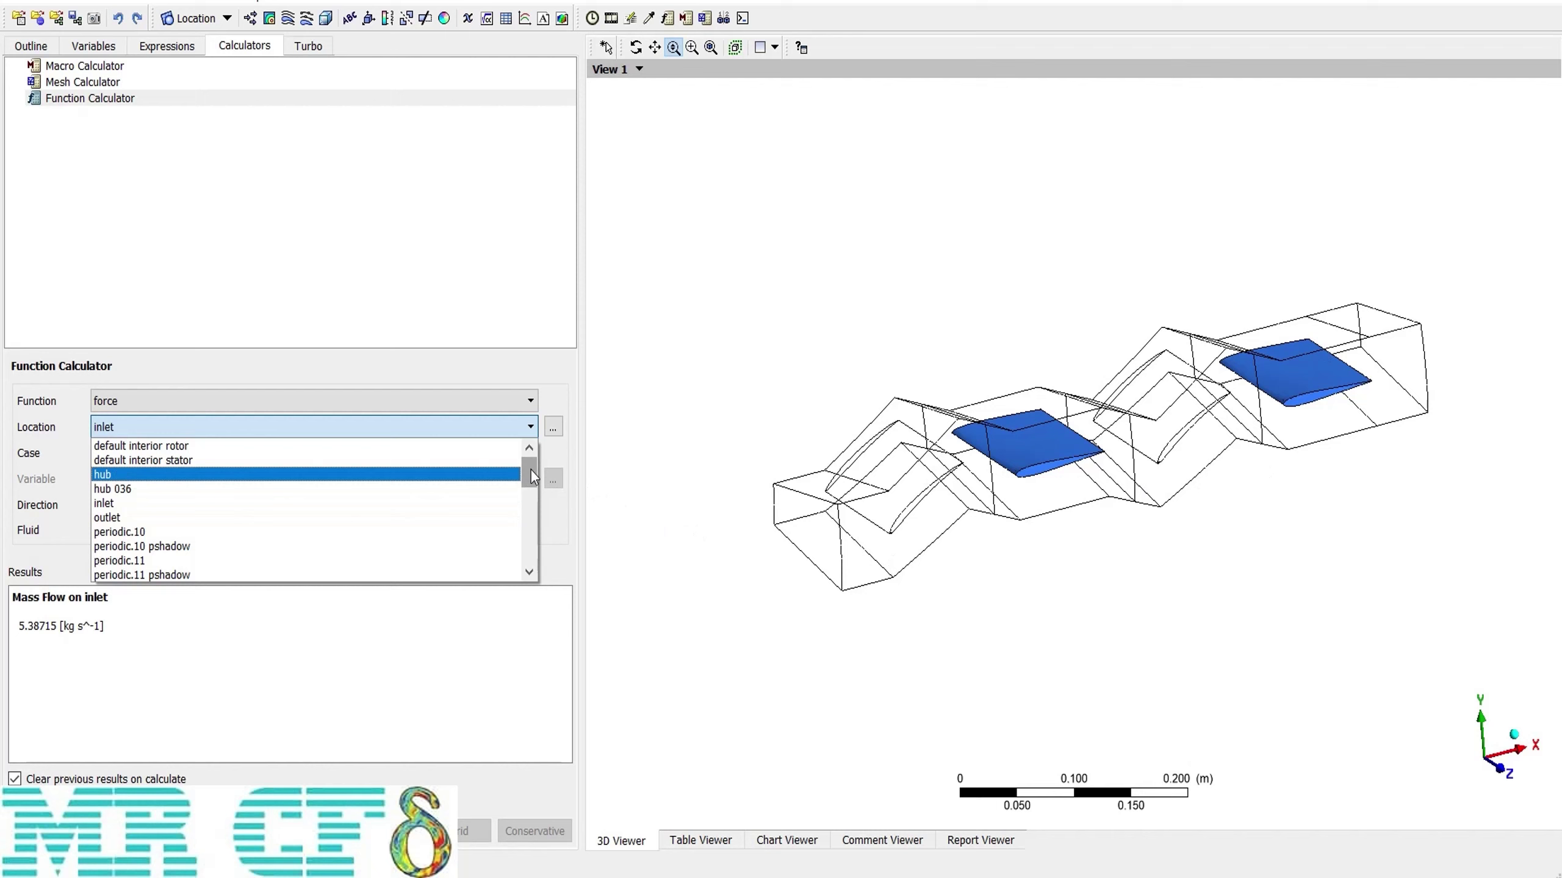
left_click_drag(529, 477, 527, 559)
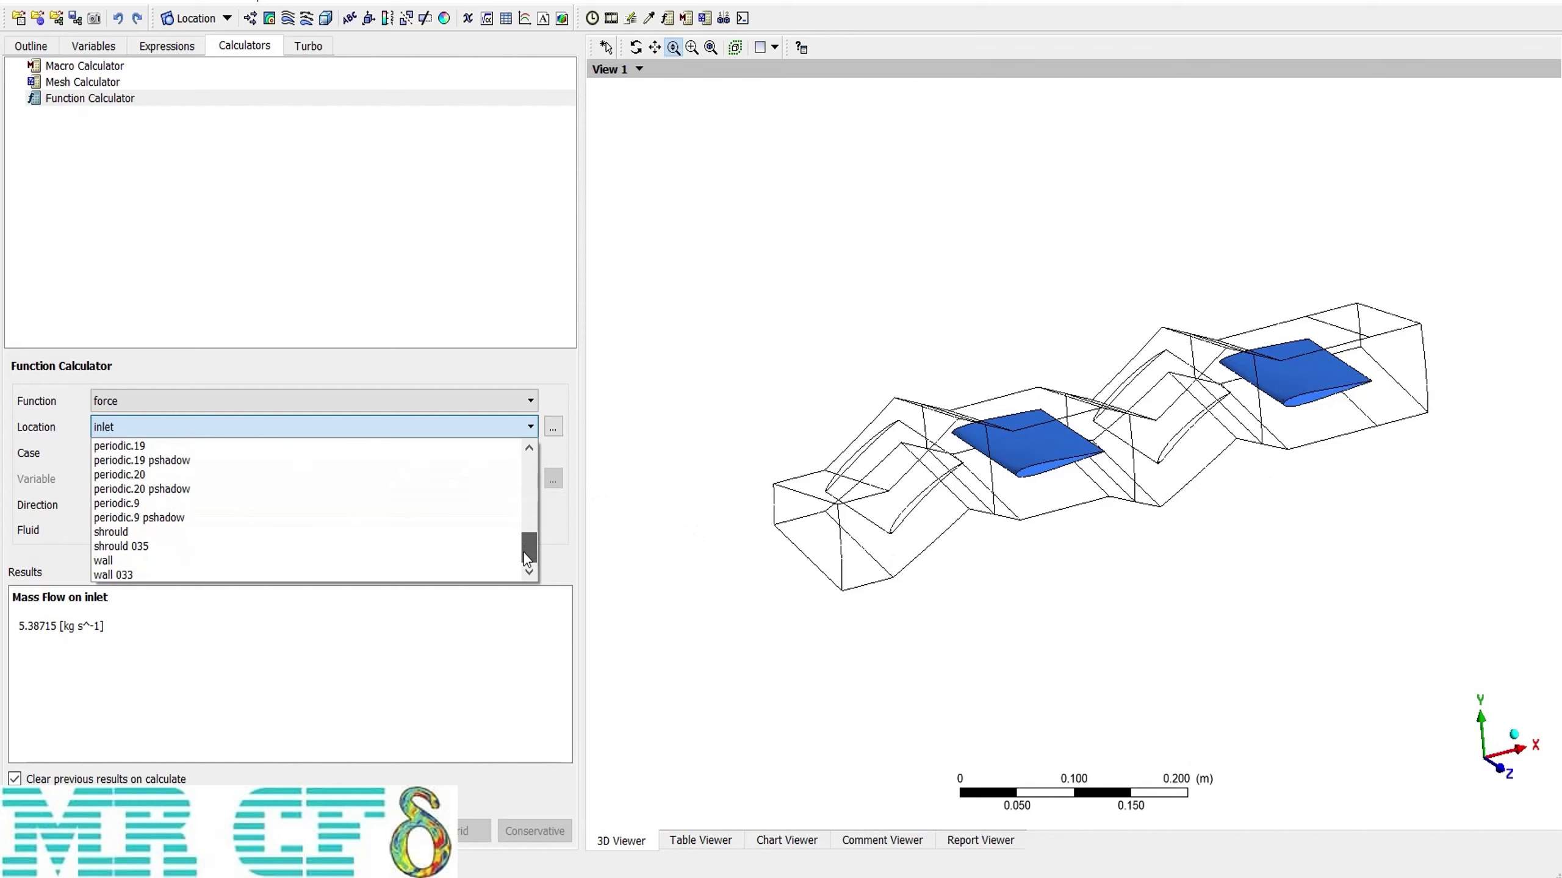
left_click(136, 576)
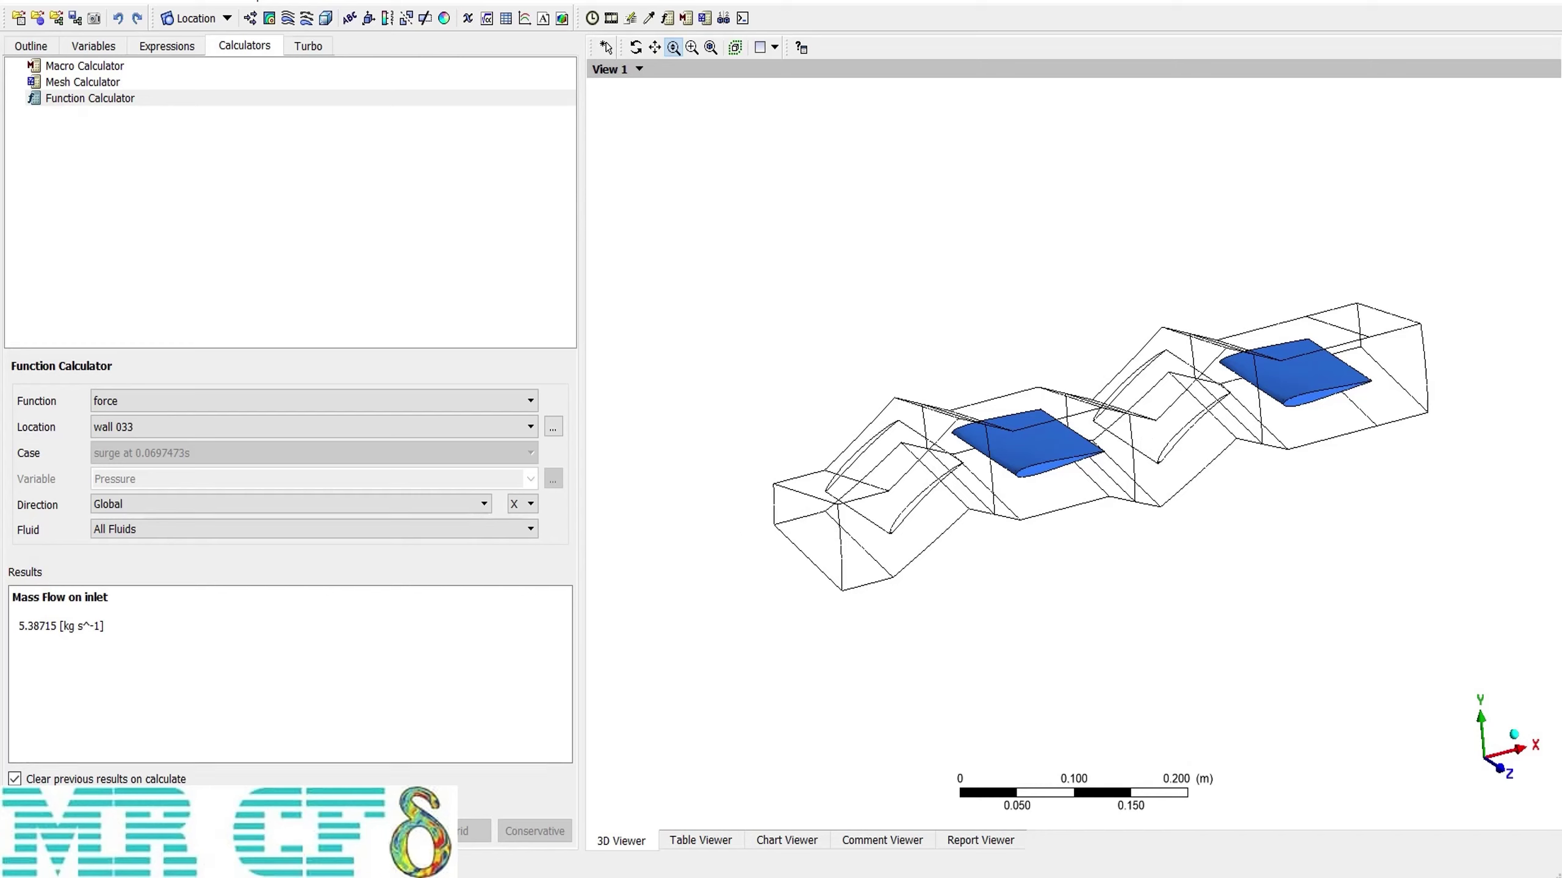
key("Return")
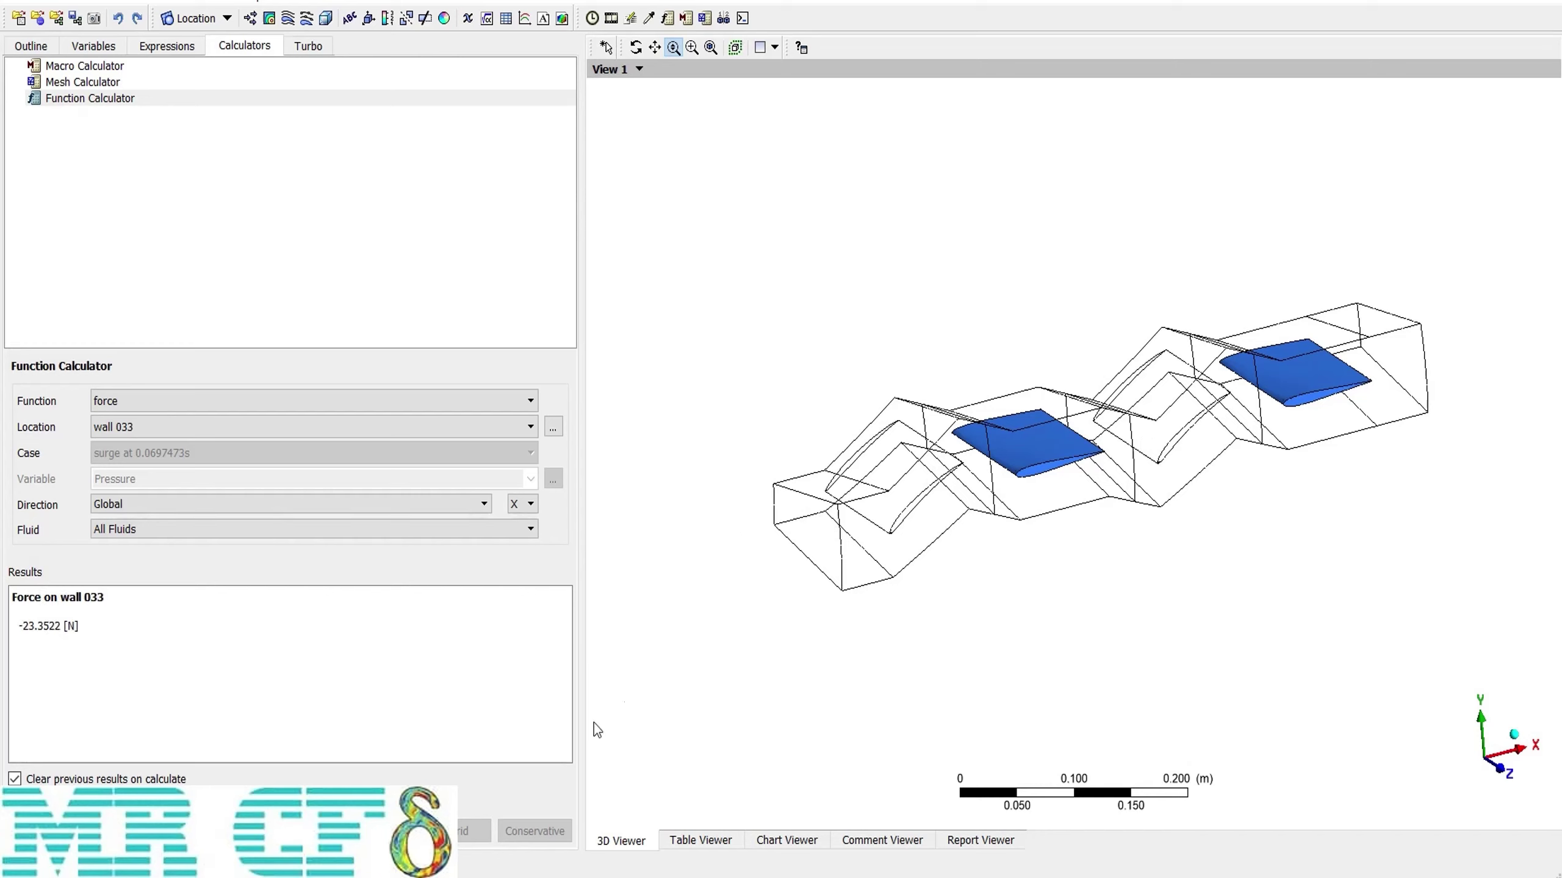
left_click_drag(68, 628, 23, 628)
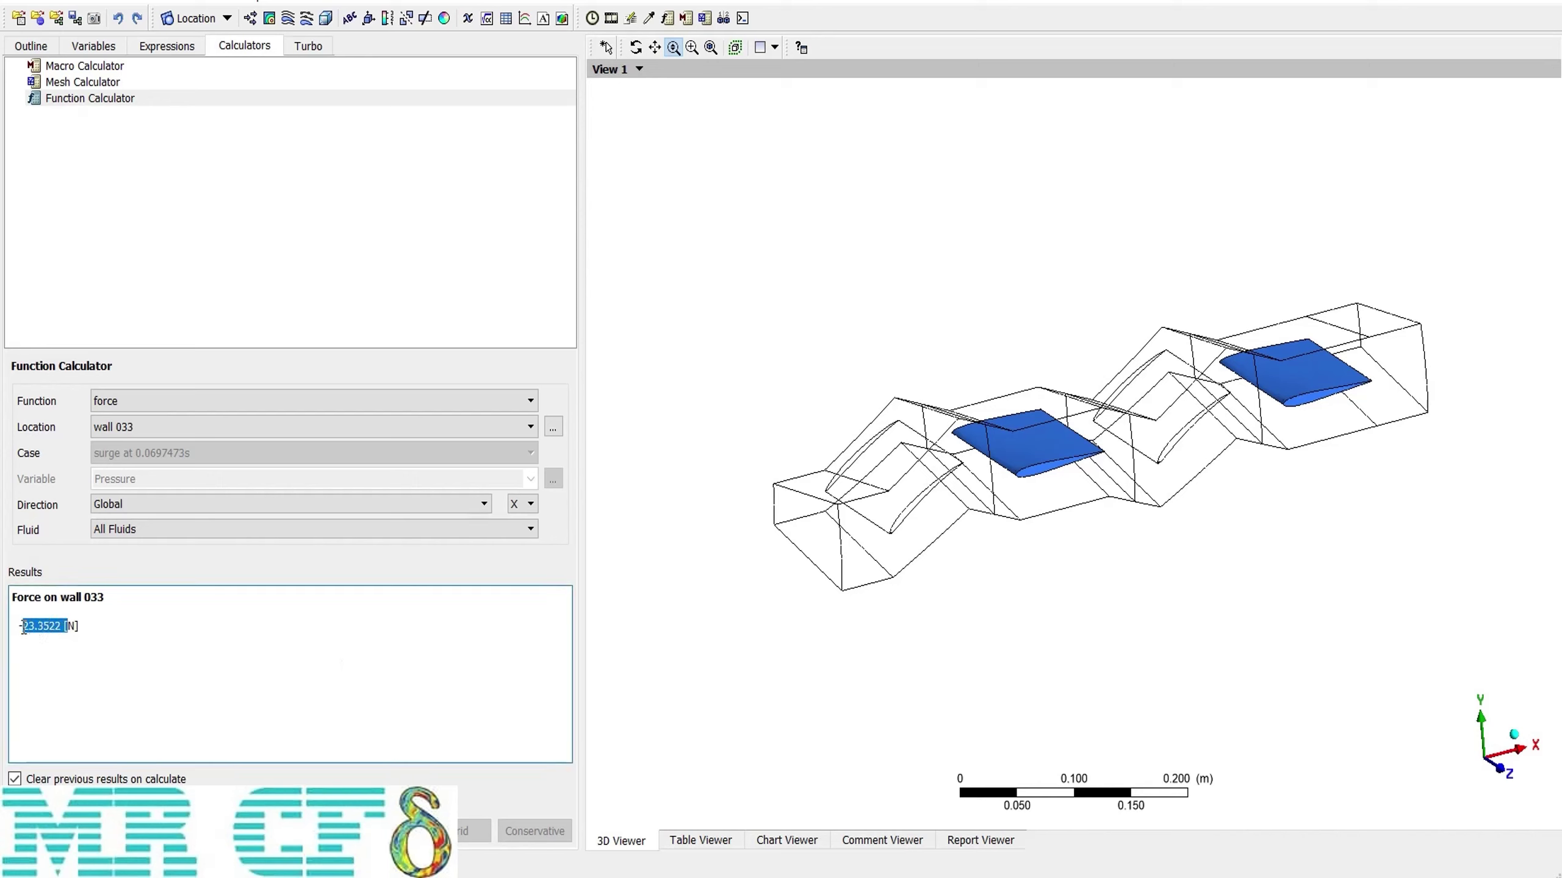
left_click(27, 647)
- Check the axes looking along Z and recalculate the force on wall 033 in the global Y direction
left_click(530, 506)
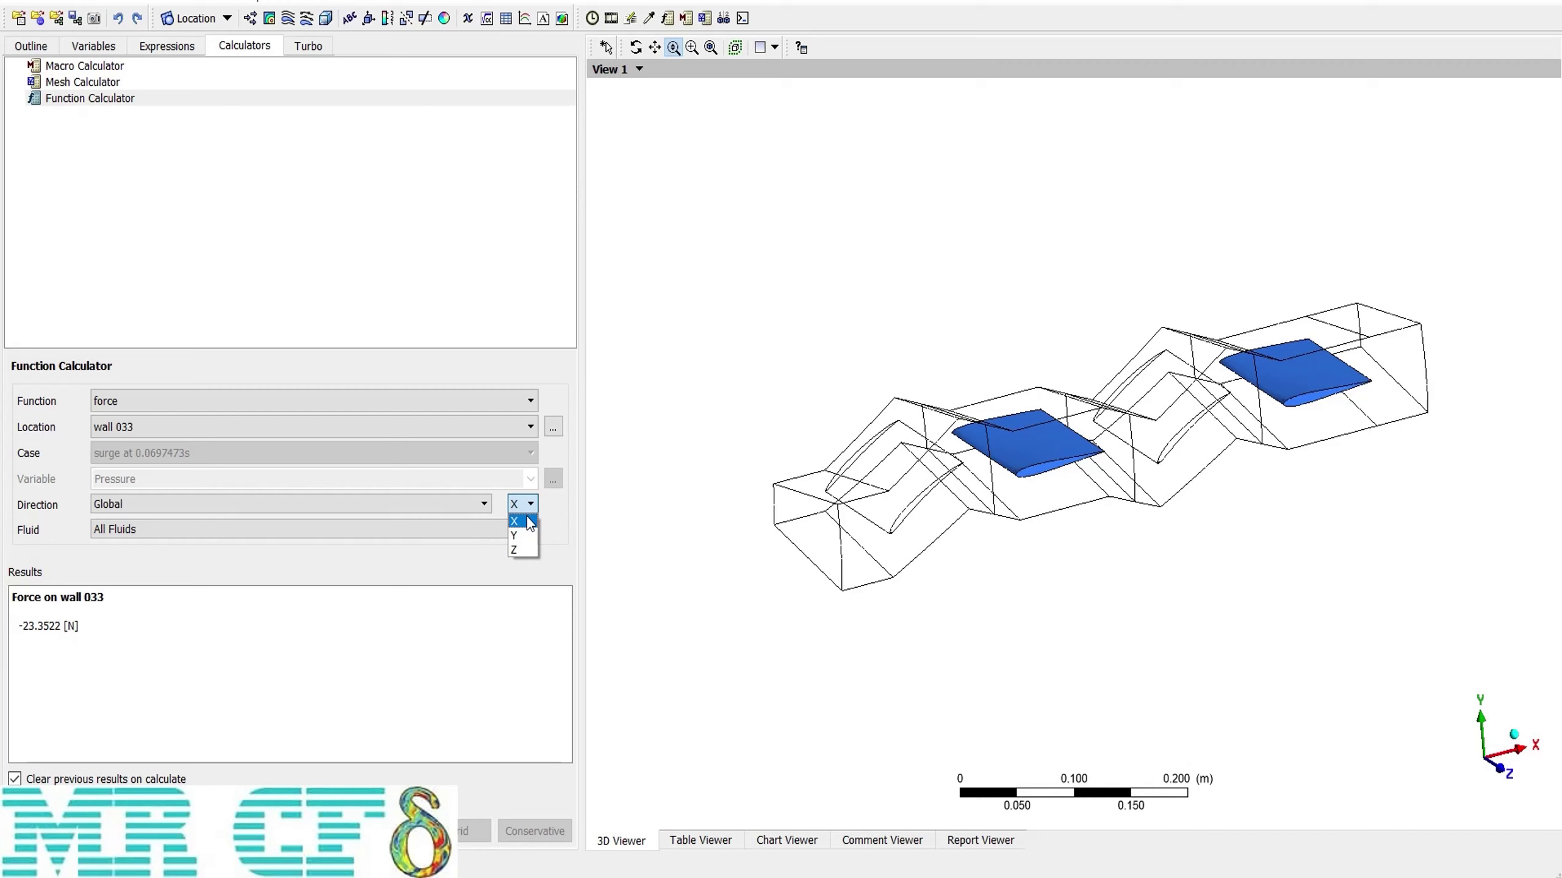
left_click(513, 523)
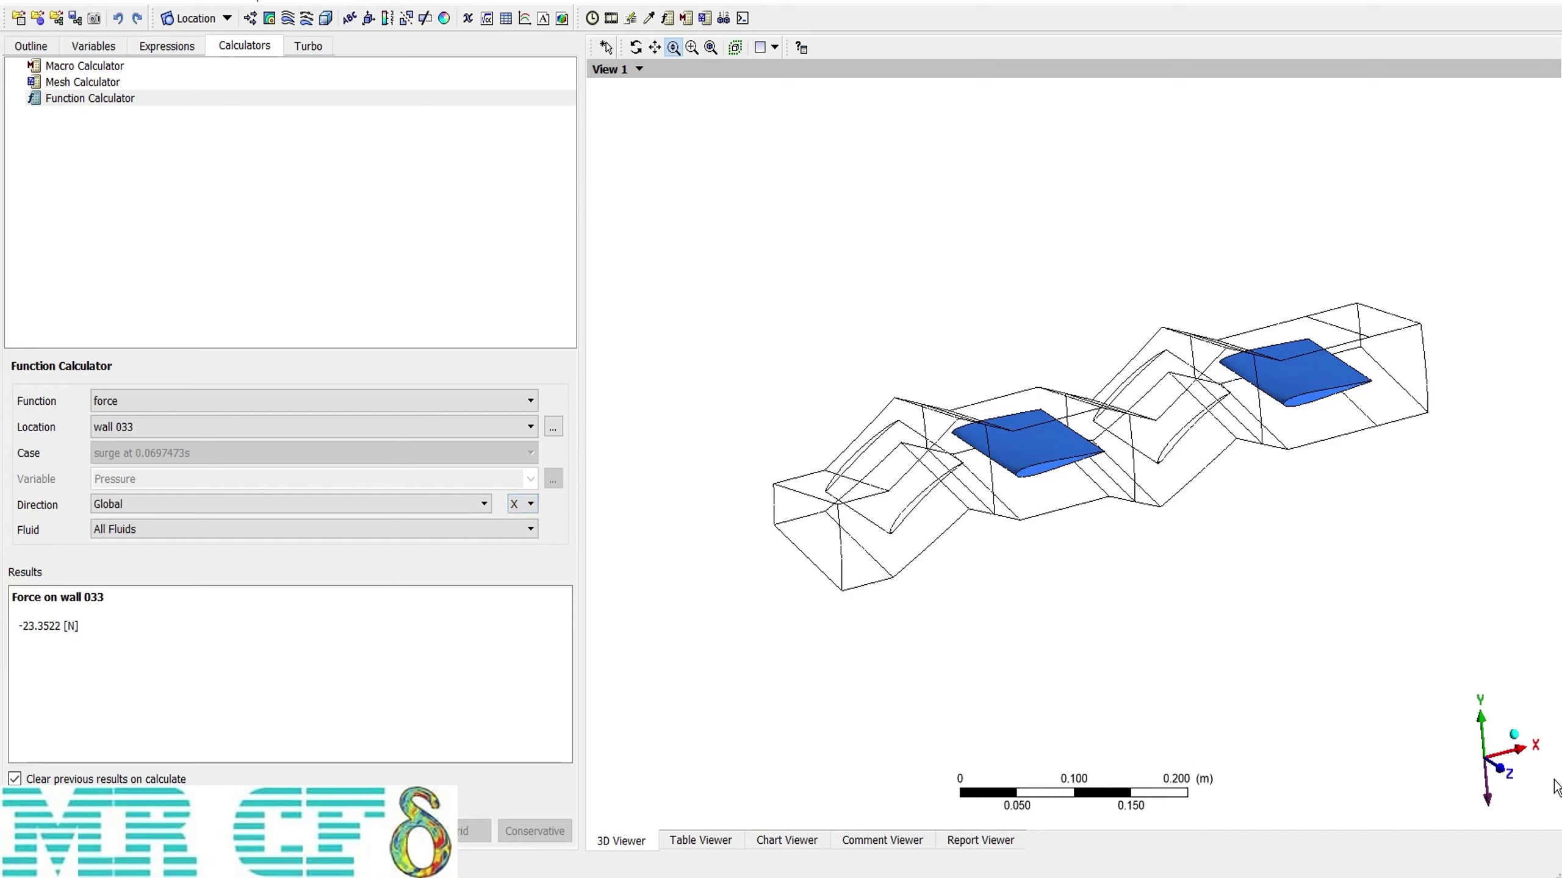
left_click(1503, 770)
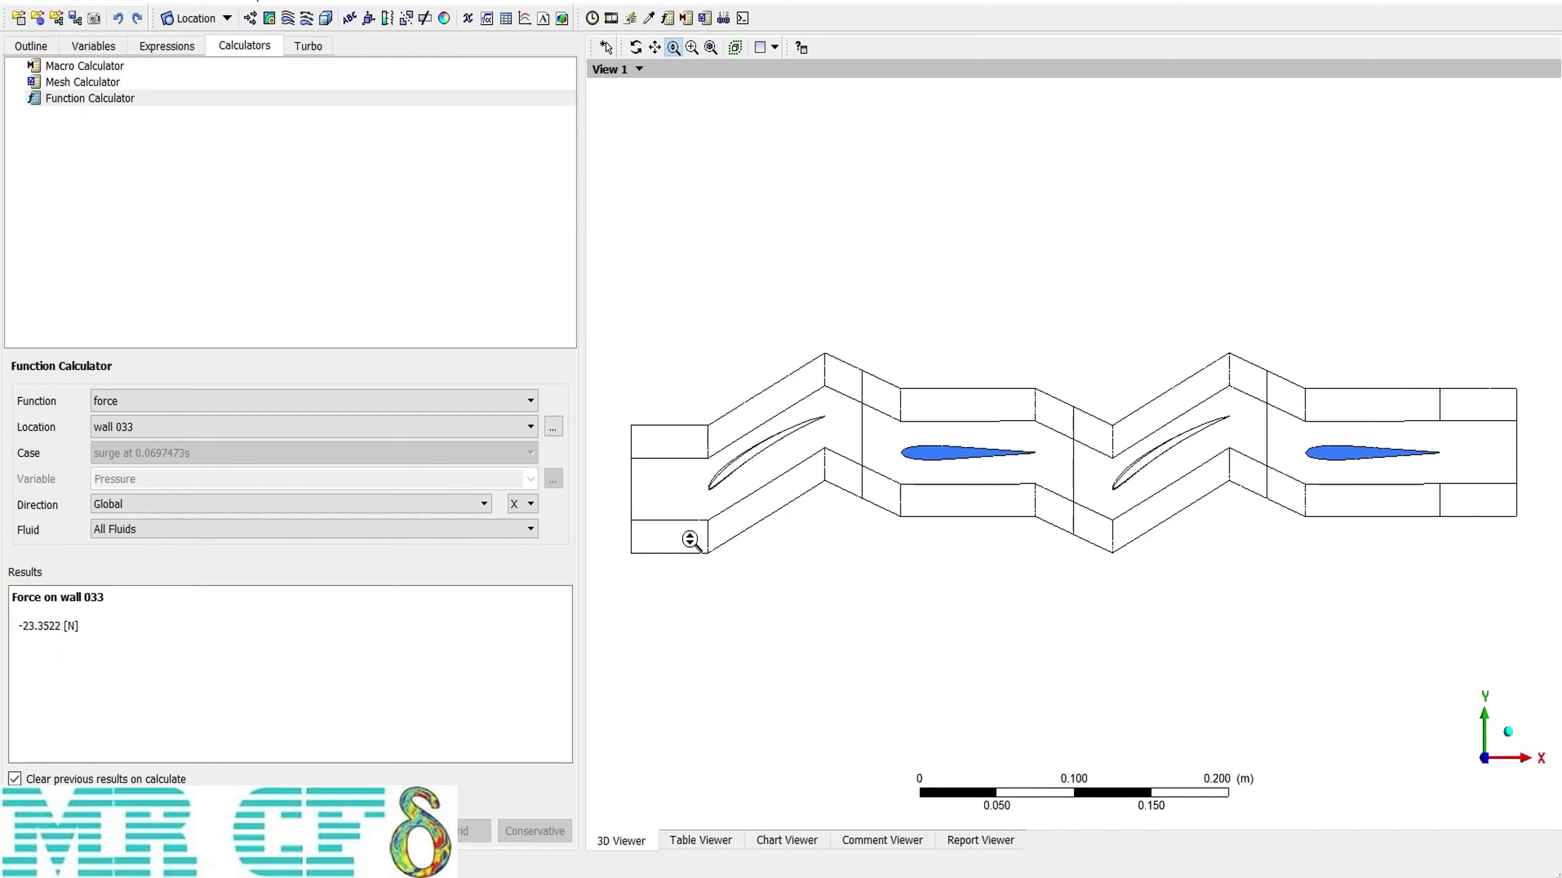
mouse_move(875, 505)
middle_mouse_down()
mouse_move(897, 508)
mouse_move(889, 530)
middle_mouse_up()
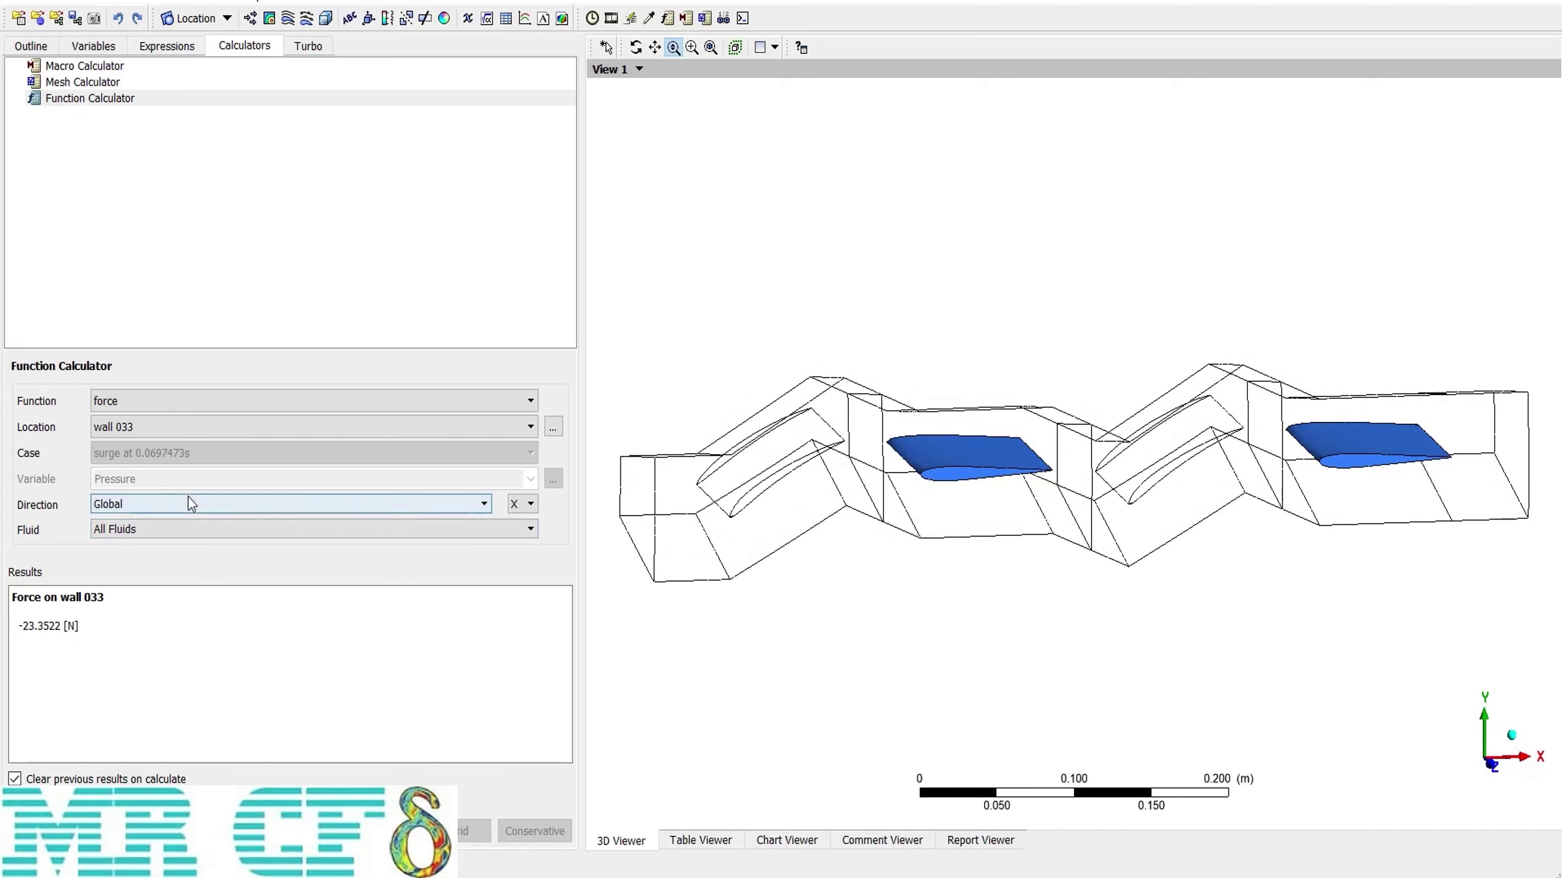
left_click(521, 504)
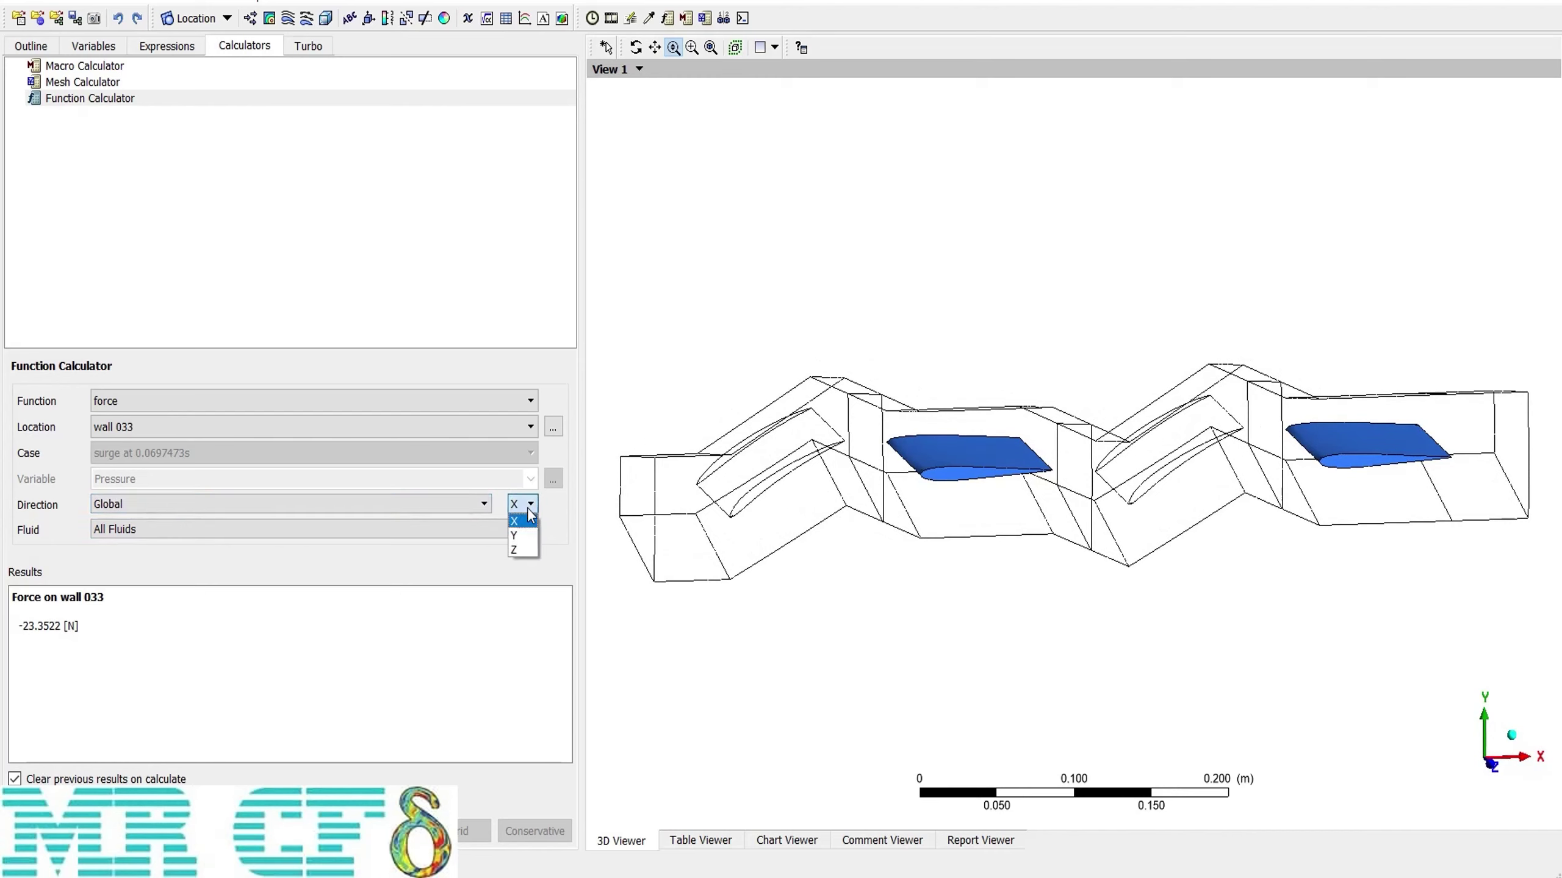
left_click(516, 535)
left_click(50, 830)
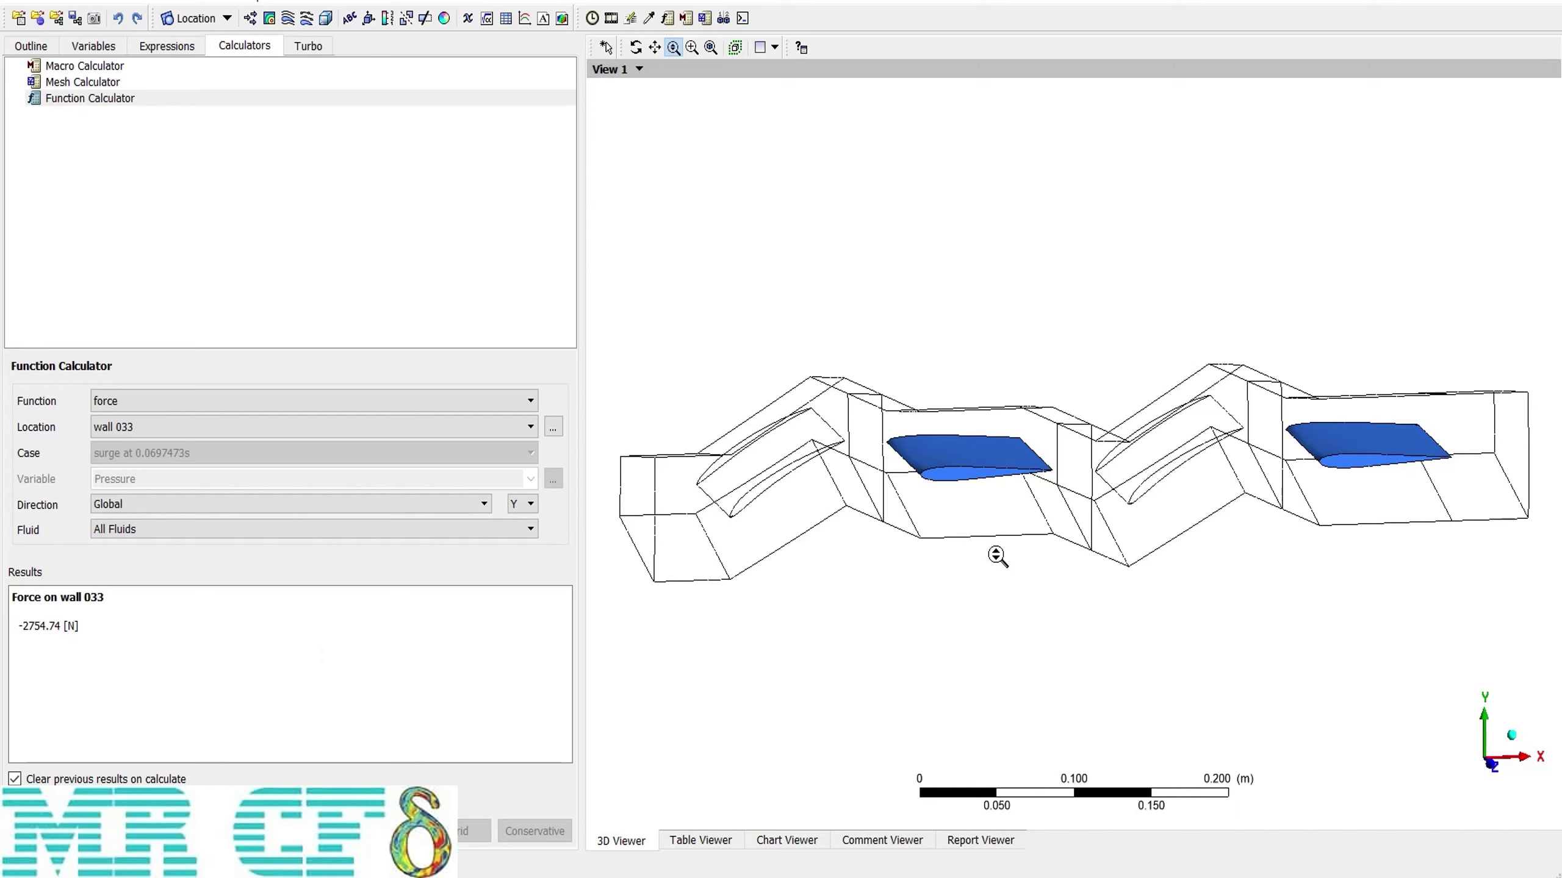
- Show the equivalent expression for the Y-direction force on wall 033 and open the list of expressions
middle_click_drag(952, 544, 988, 551)
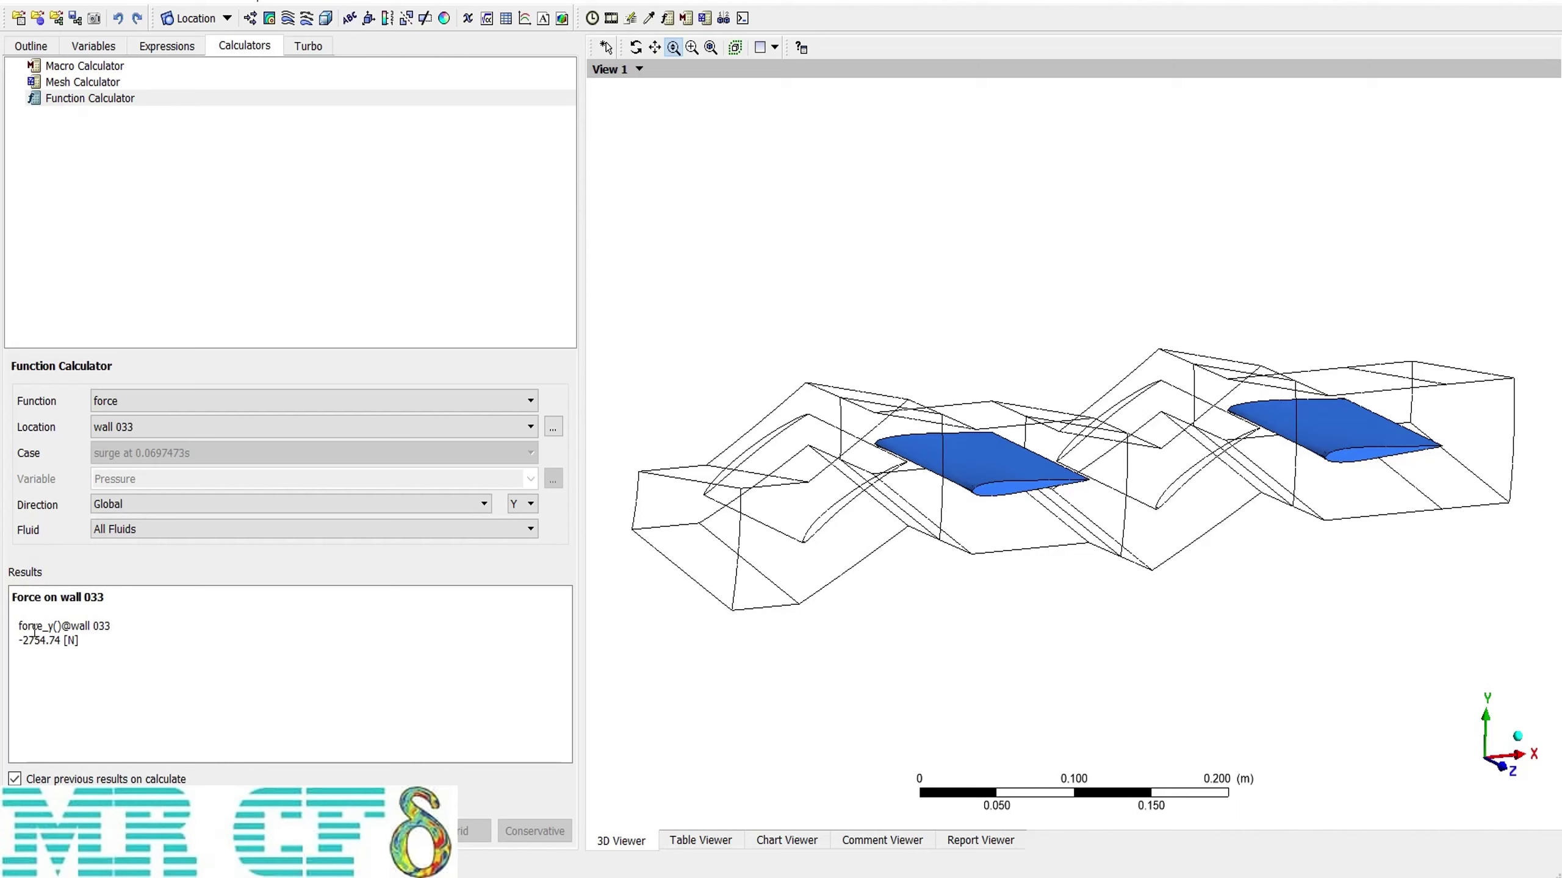
left_click_drag(23, 625, 62, 626)
left_click(59, 626)
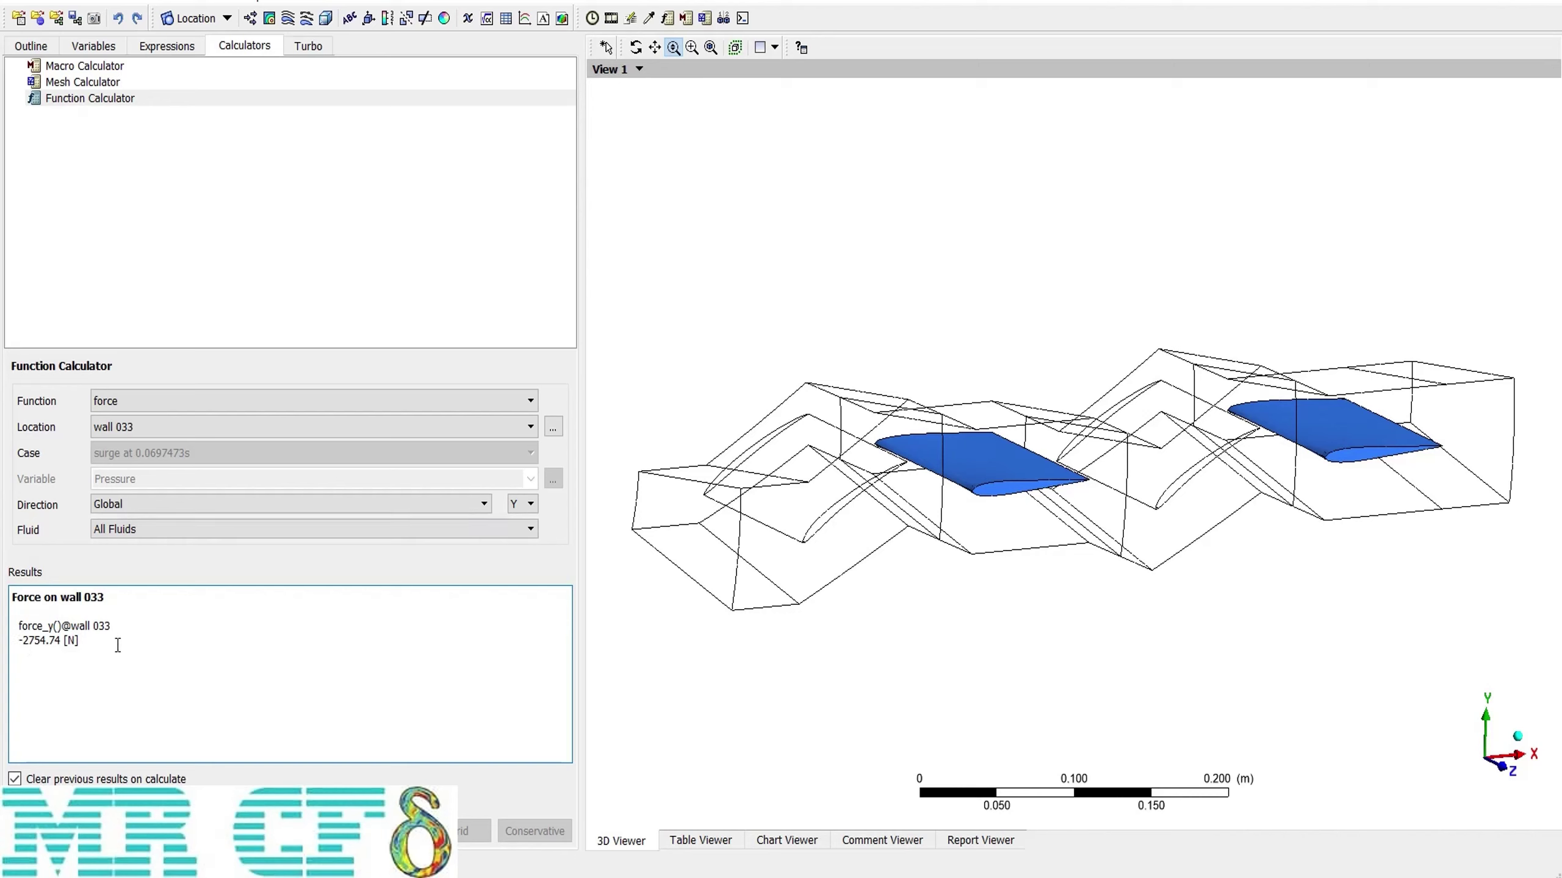
left_click(171, 50)
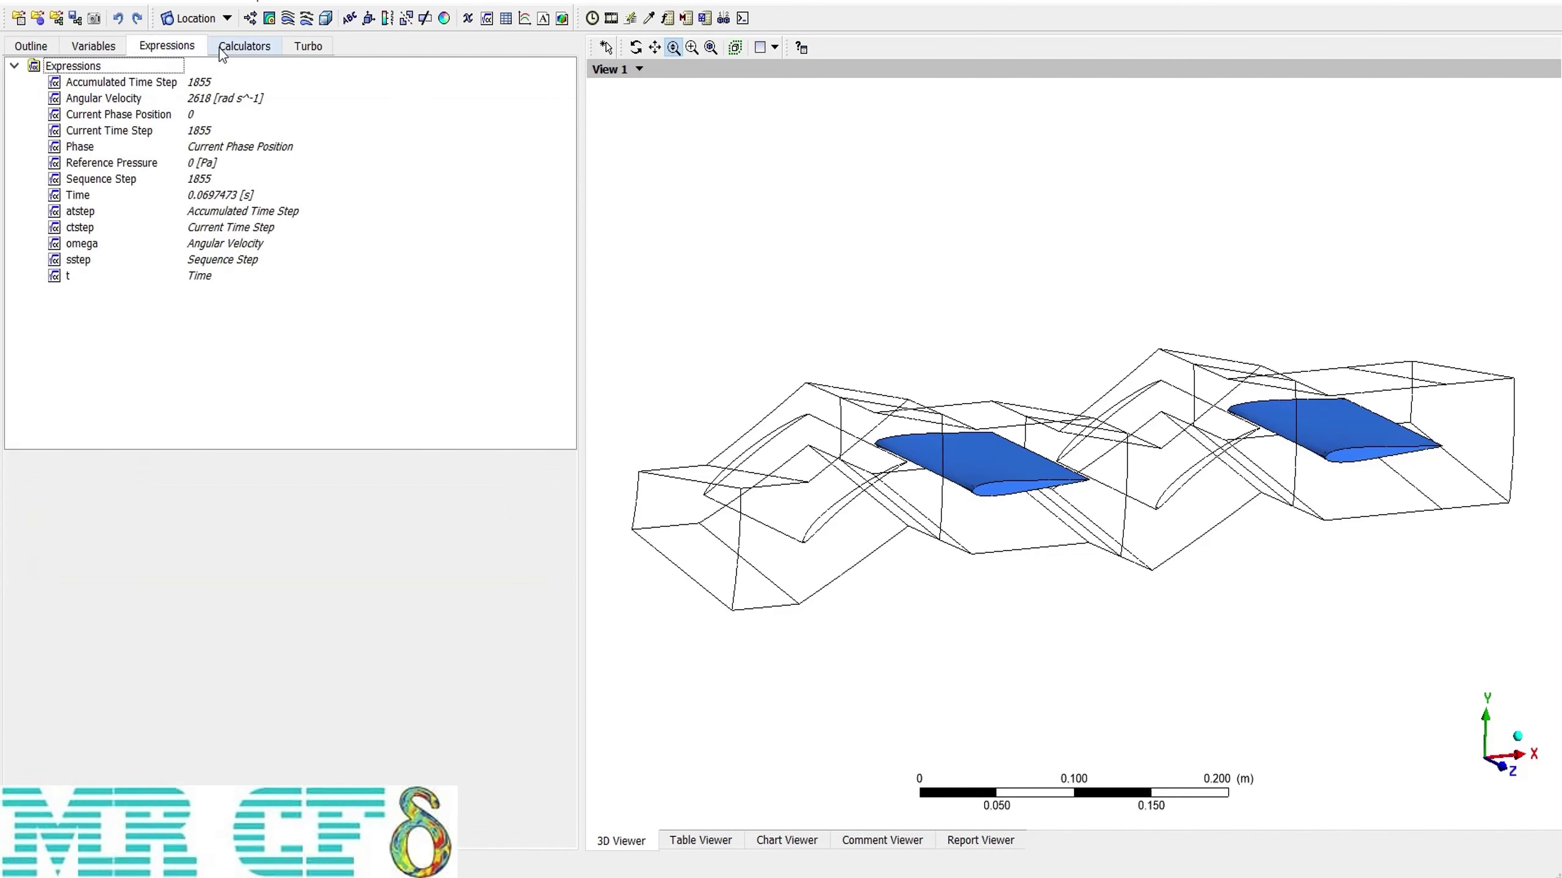